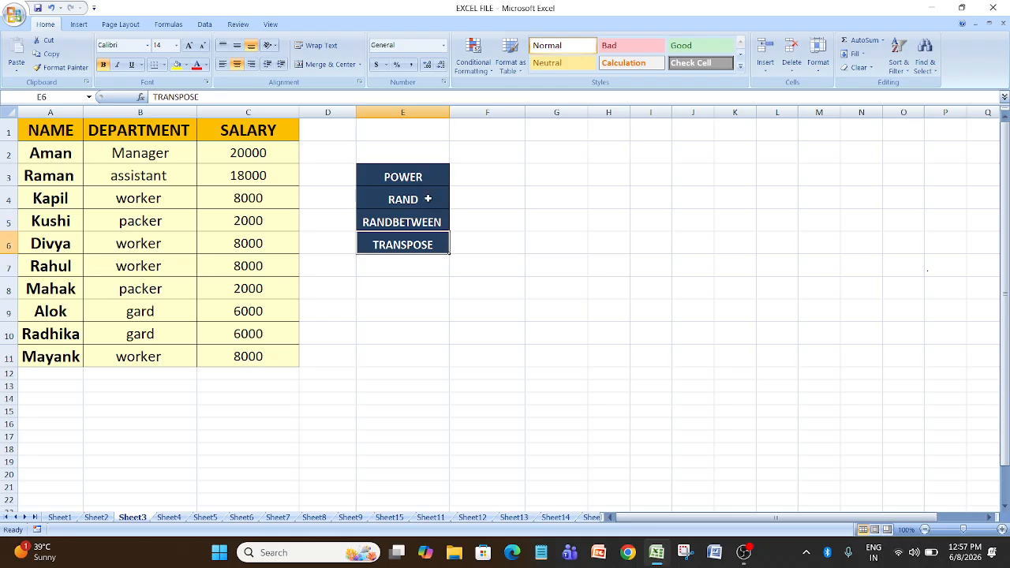
{"action": "left_click", "coordinate": [445, 274]}
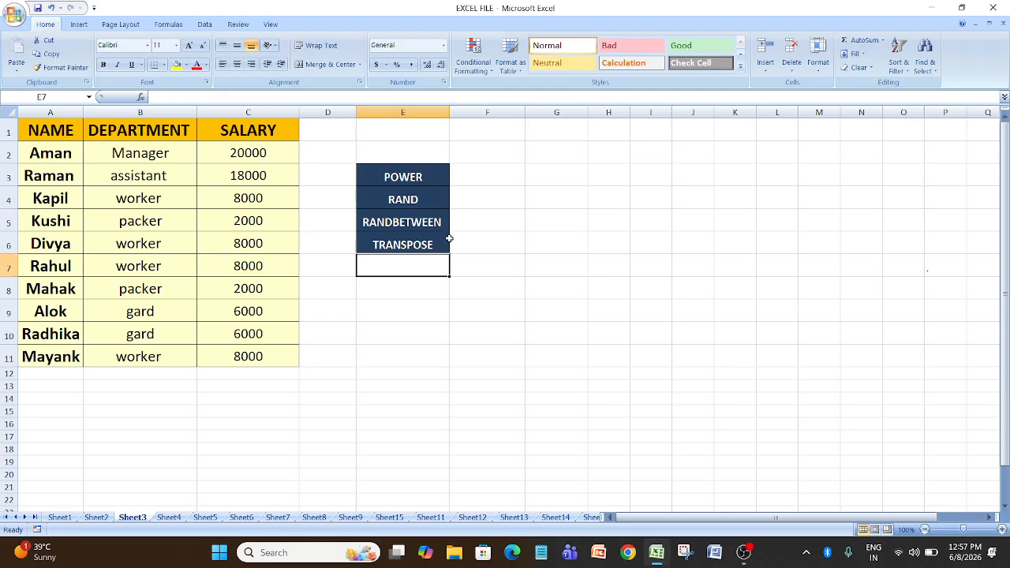
{"action": "left_click", "coordinate": [387, 243]}
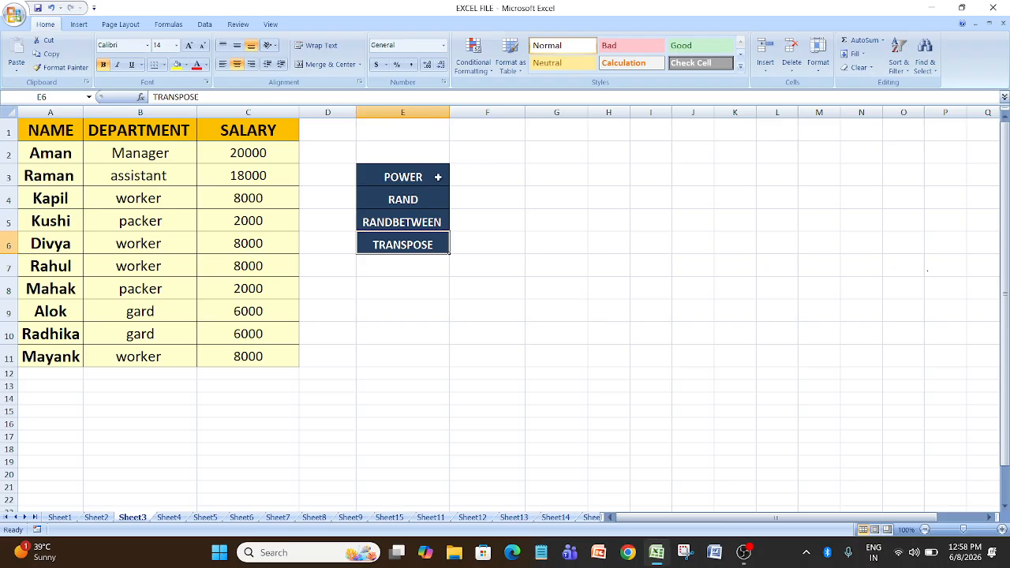
Enter the formula =POWER(5,2) in cell F3, beside the POWER label
{"action": "left_click", "coordinate": [485, 177]}
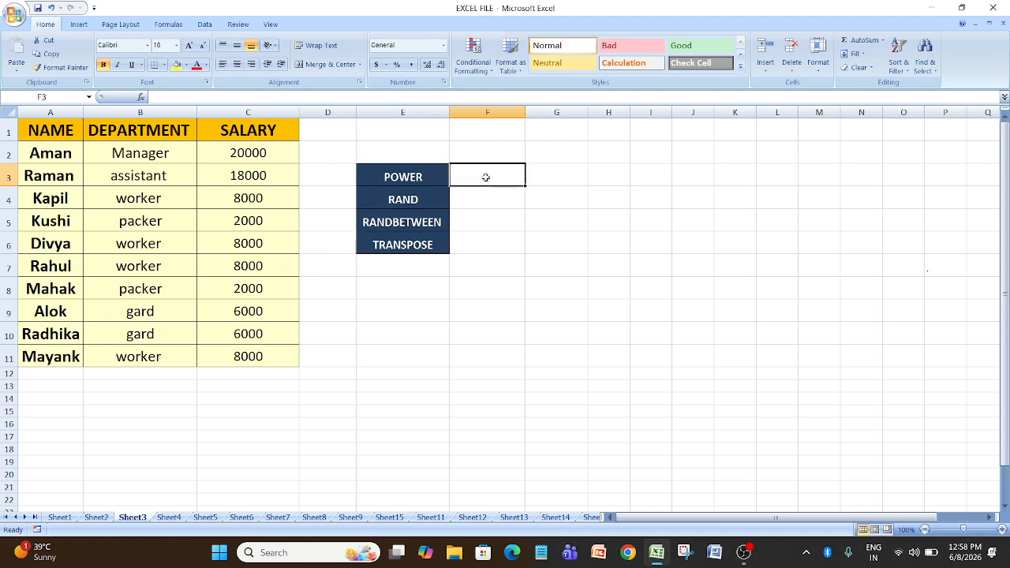
{"action": "type", "text": "=p"}
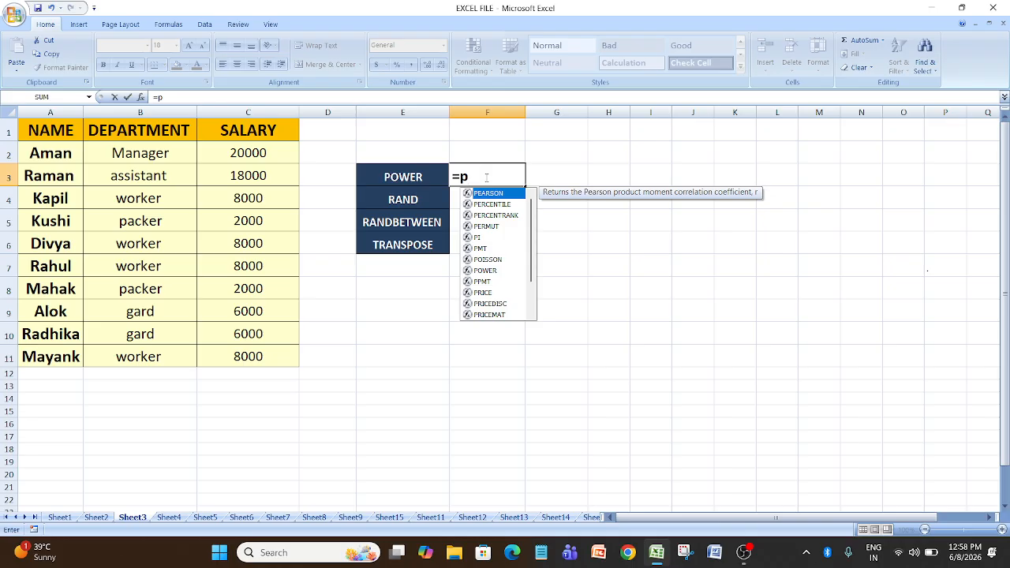
{"action": "type", "text": "o"}
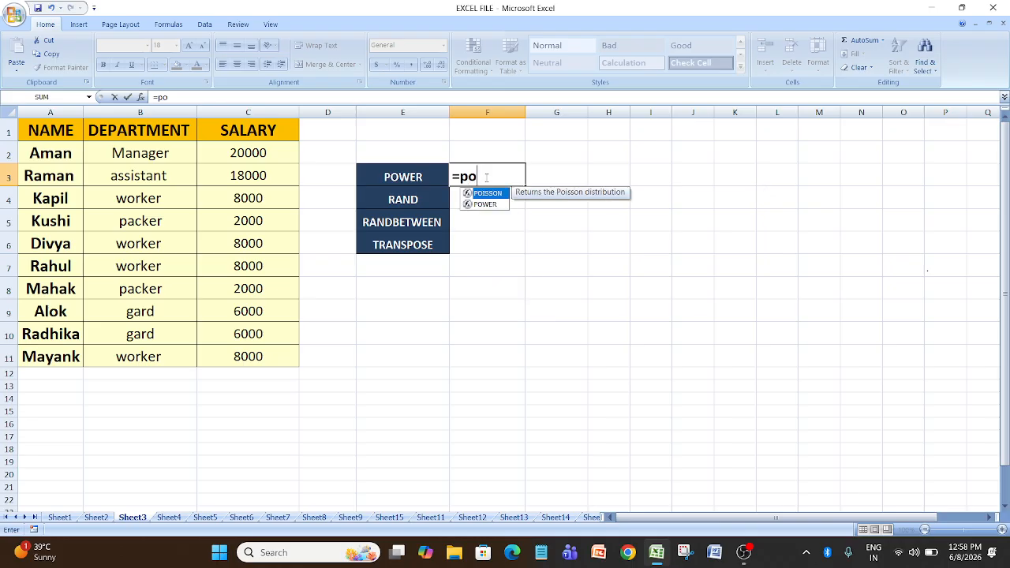
{"action": "type", "text": "wer"}
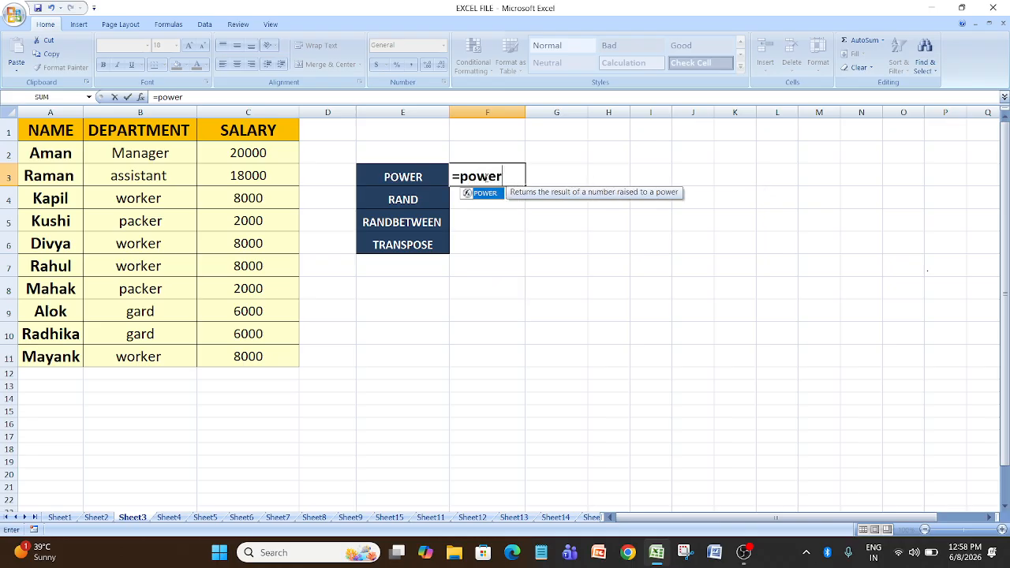
{"action": "key", "text": "Tab"}
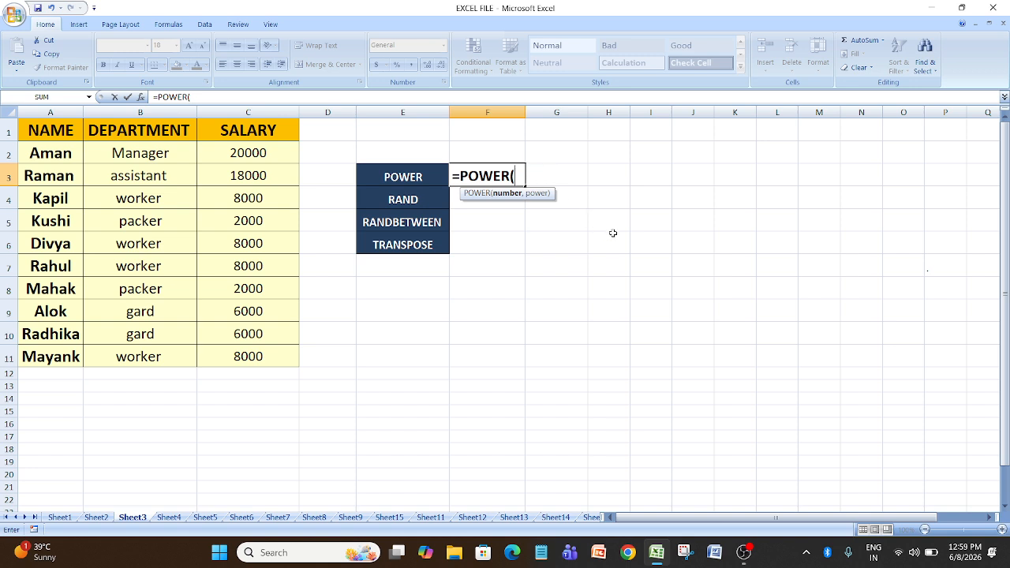
{"action": "type", "text": "5"}
{"action": "type", "text": ","}
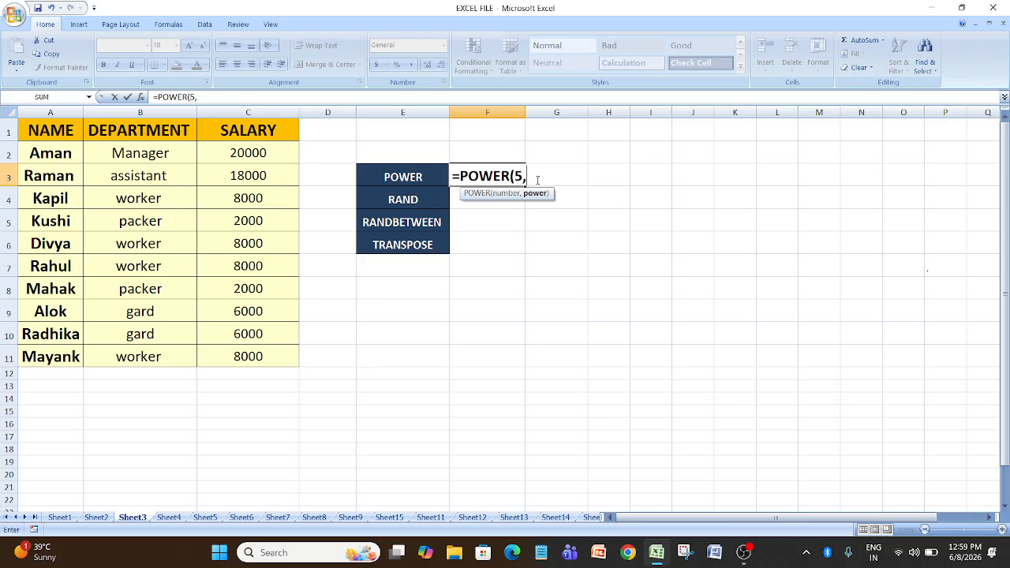
{"action": "type", "text": "2)"}
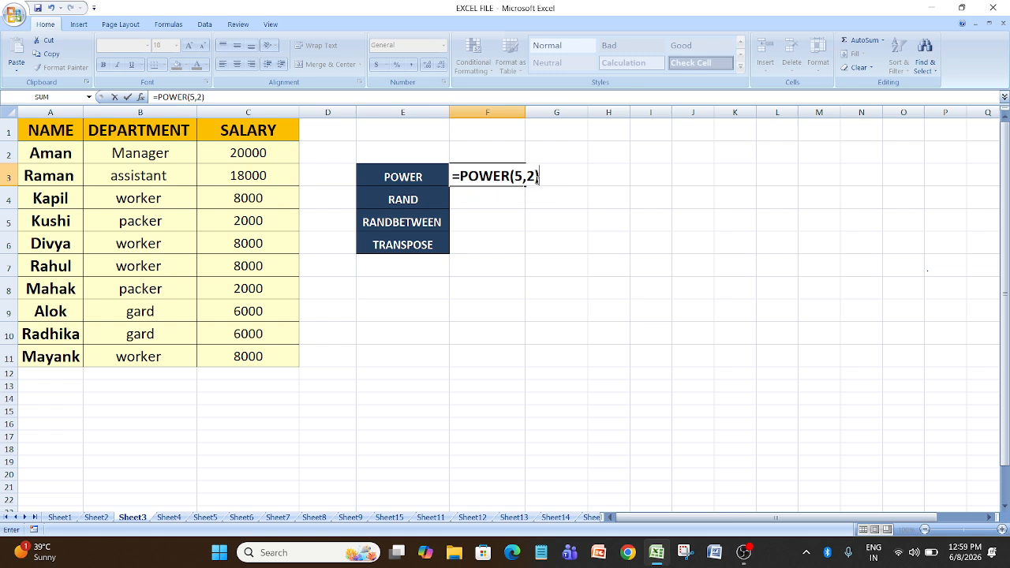
{"action": "key", "text": "Return"}
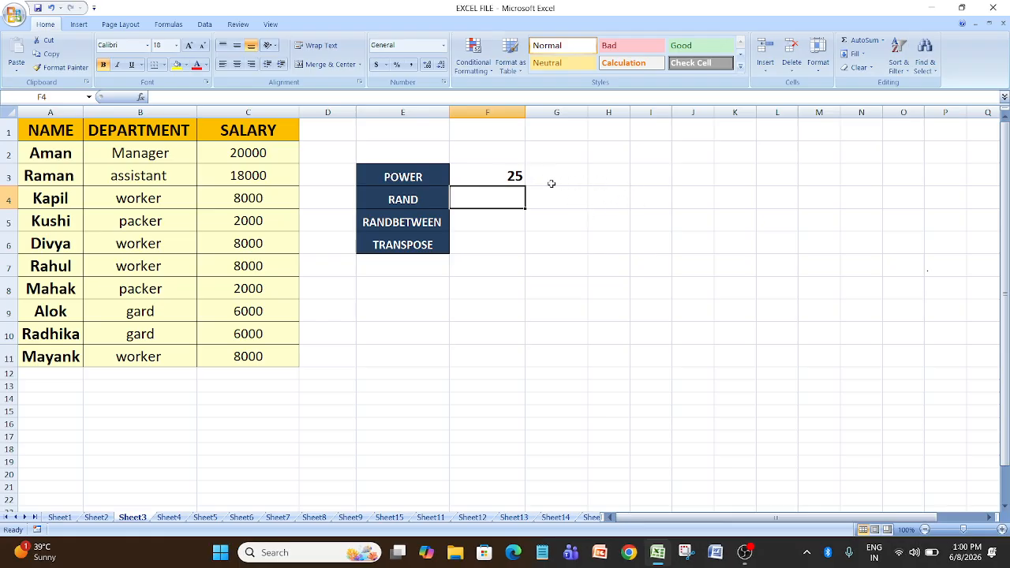
Enter a second power formula, =POWER(120,5), in cell G3
{"action": "left_click", "coordinate": [506, 176]}
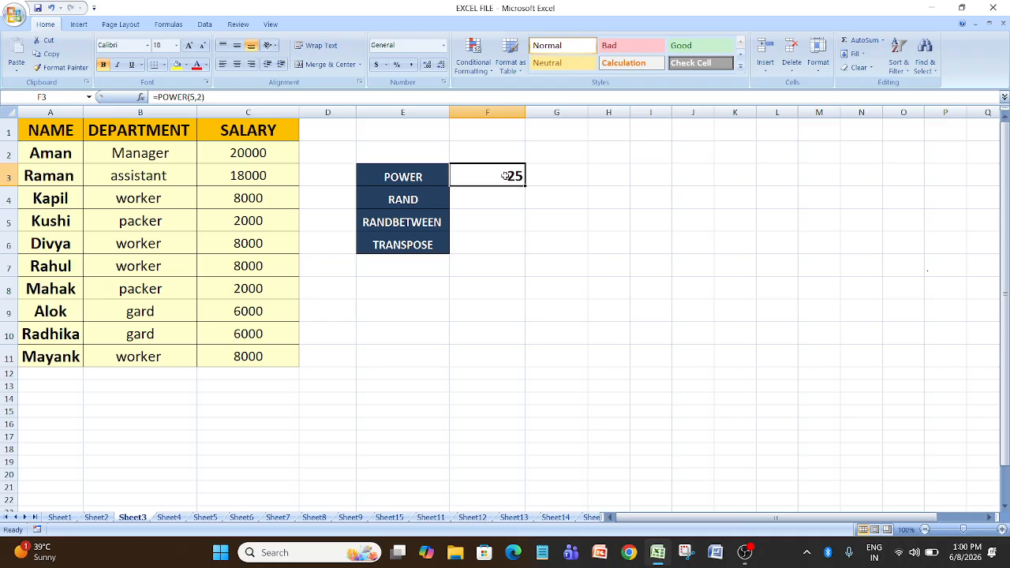
{"action": "left_click", "coordinate": [535, 177]}
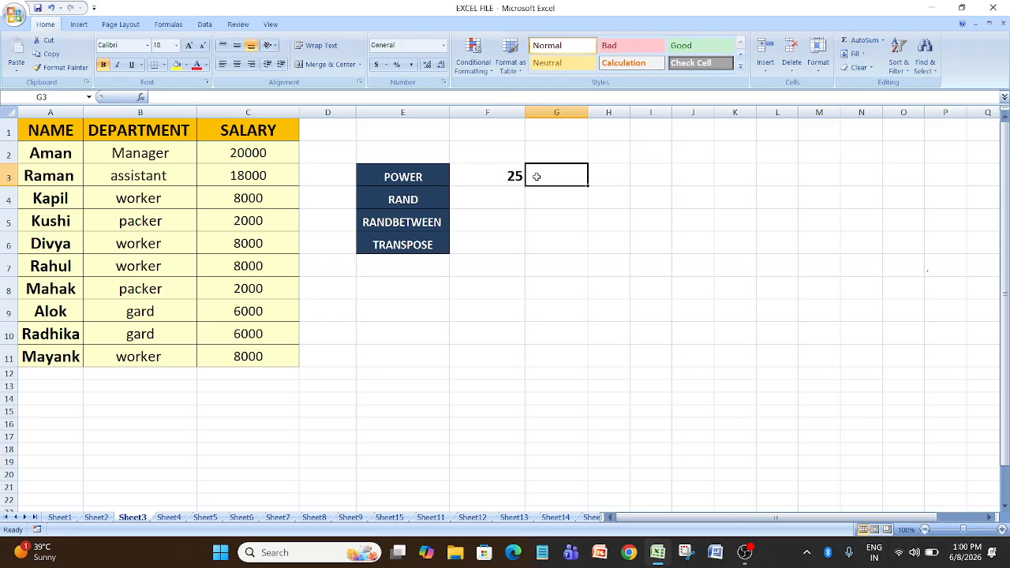
{"action": "type", "text": "=po"}
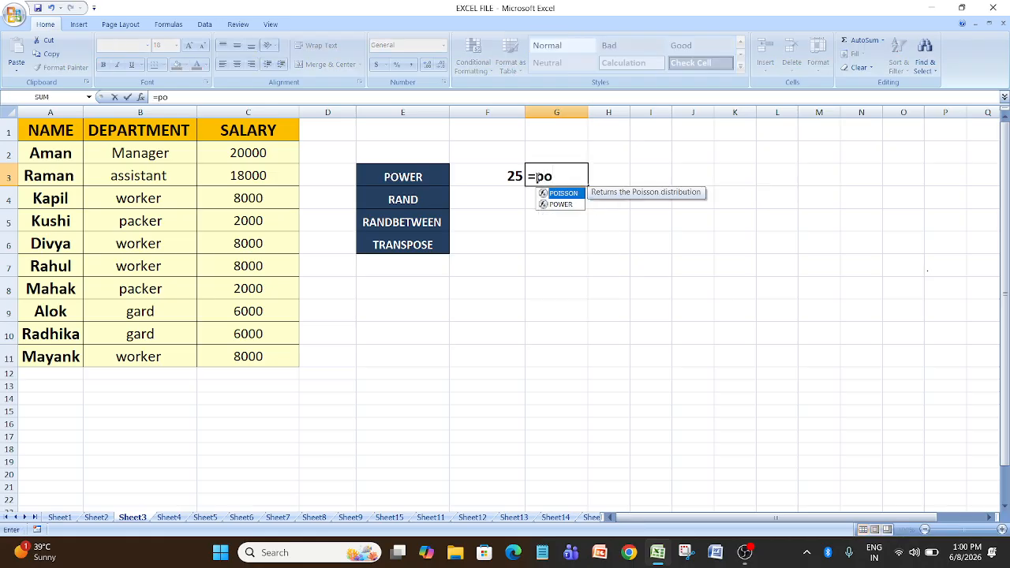
{"action": "type", "text": "we"}
{"action": "key", "text": "Tab"}
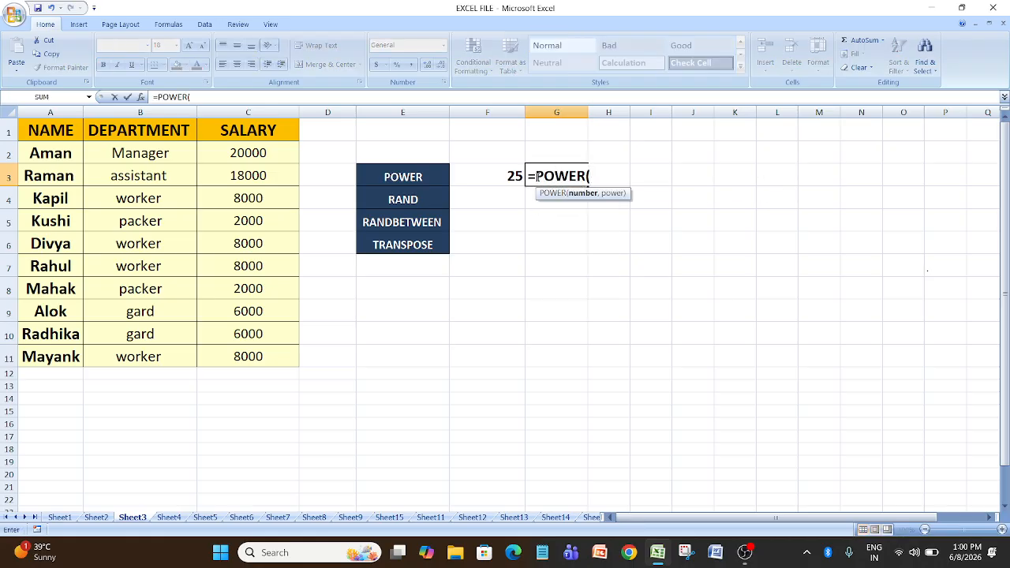
{"action": "type", "text": "120,"}
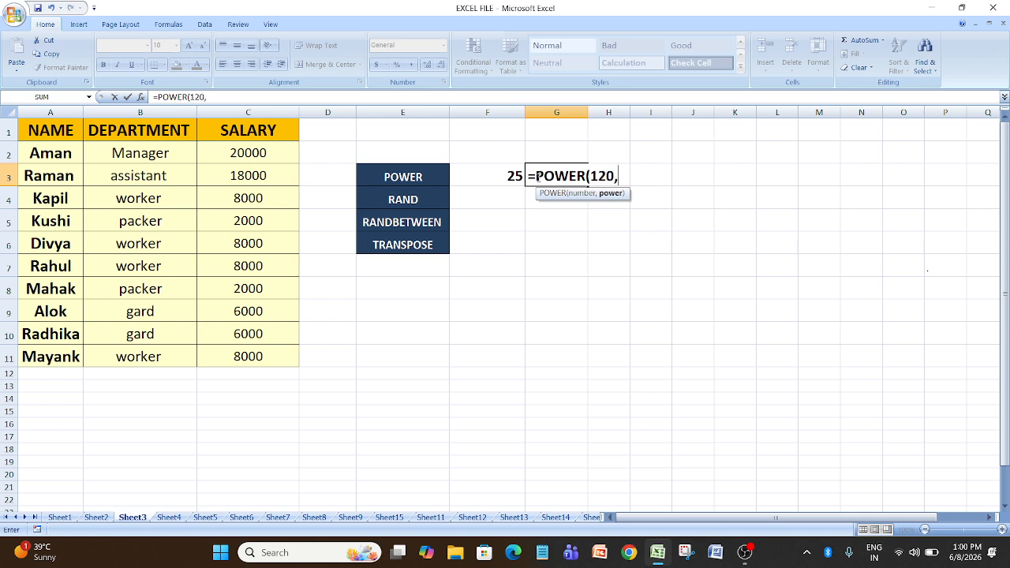
{"action": "type", "text": "5"}
{"action": "key", "text": "Return"}
{"action": "key", "text": "Down"}
{"action": "key", "text": "Down"}
{"action": "key", "text": "Down"}
{"action": "key", "text": "Down"}
{"action": "key", "text": "Down"}
{"action": "key", "text": "Down"}
{"action": "key", "text": "Down"}
{"action": "key", "text": "Down"}
{"action": "key", "text": "Down"}
{"action": "key", "text": "Down"}
{"action": "key", "text": "Down"}
{"action": "key", "text": "Down"}
{"action": "key", "text": "Down"}
{"action": "key", "text": "Down"}
{"action": "key", "text": "Down"}
{"action": "key", "text": "Down"}
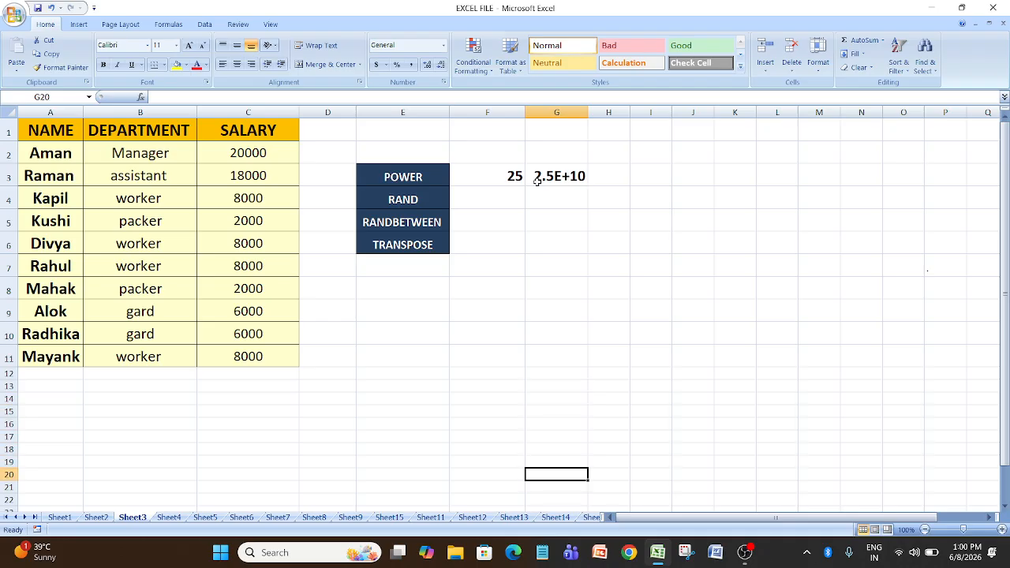
Check the formula in G3 and widen column G just enough to show its result in full digits
{"action": "double_click", "coordinate": [543, 181]}
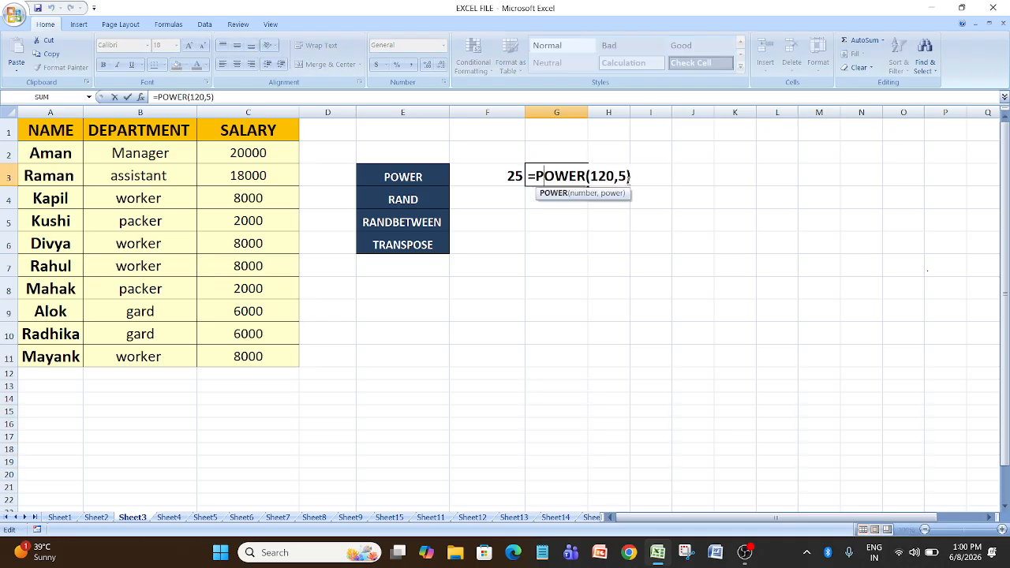
{"action": "key", "text": "Return"}
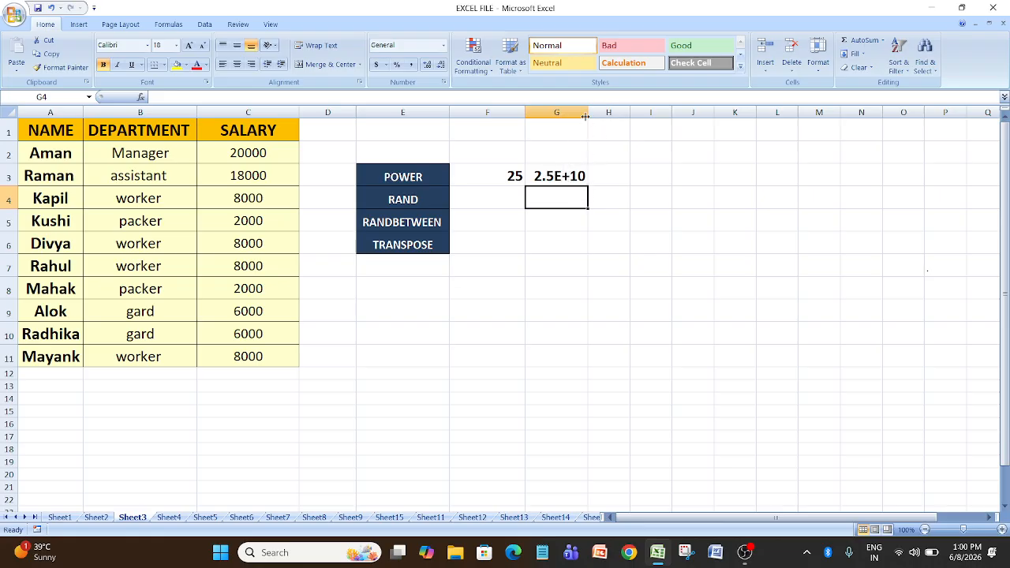
{"action": "left_click_drag", "start_coordinate": [586, 117], "coordinate": [705, 106]}
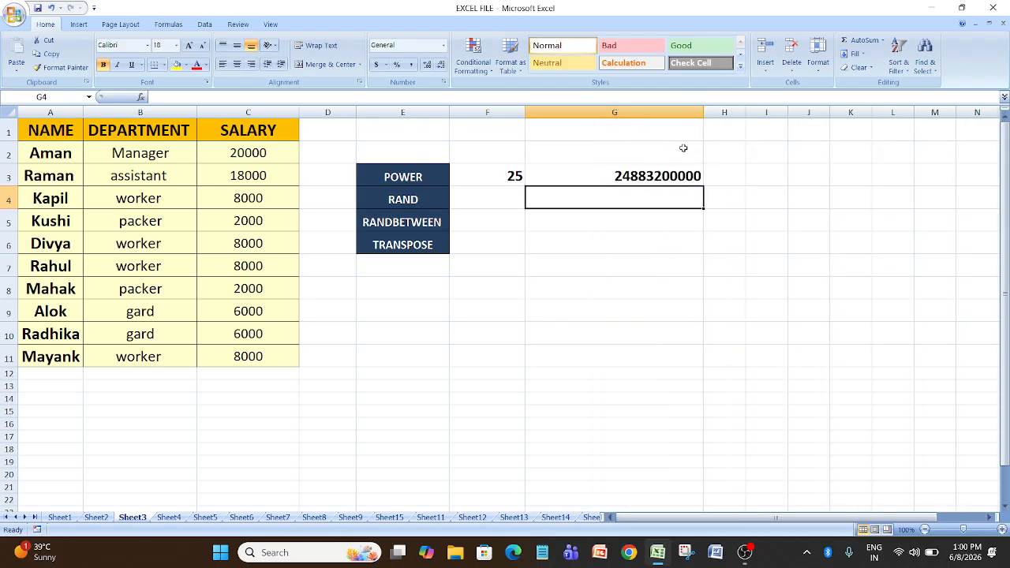
{"action": "left_click_drag", "start_coordinate": [703, 115], "coordinate": [646, 117]}
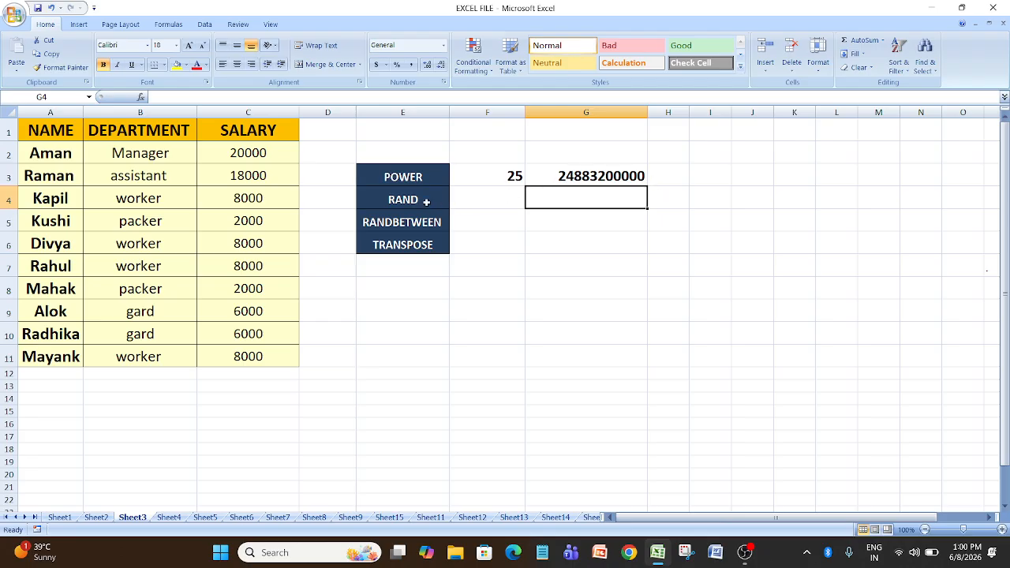
{"action": "left_click", "coordinate": [582, 262]}
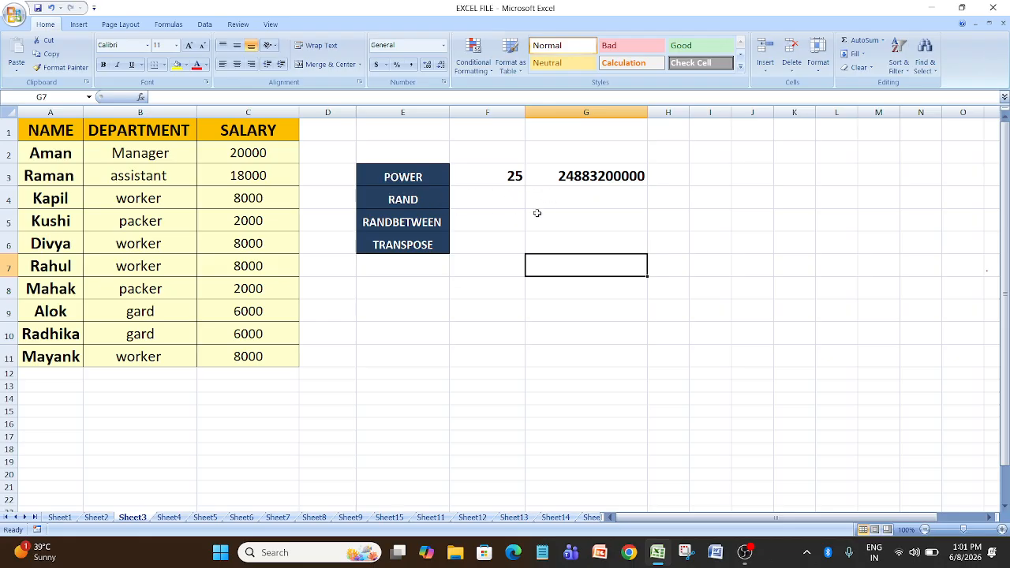
{"action": "left_click", "coordinate": [568, 201]}
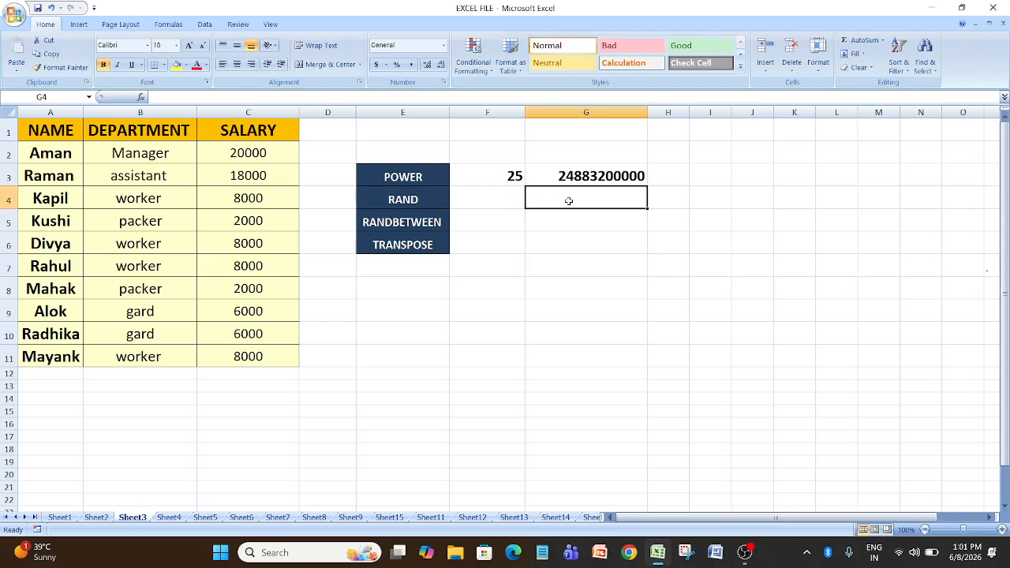
{"action": "left_click", "coordinate": [668, 207]}
{"action": "type", "text": "="}
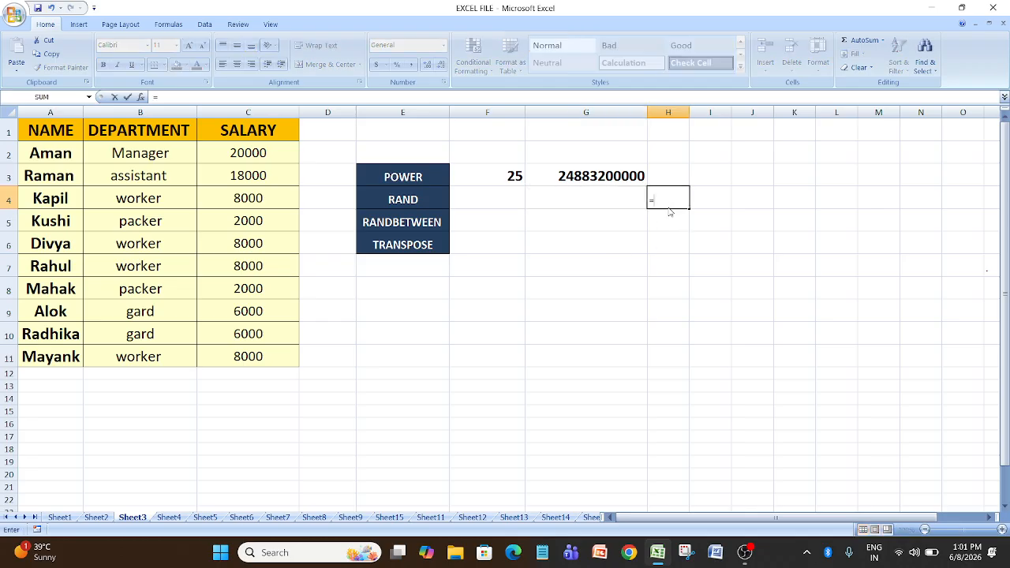
{"action": "key", "text": "Escape"}
Enter the formula =RAND() in cell G4, in the RAND row
{"action": "left_click", "coordinate": [608, 199]}
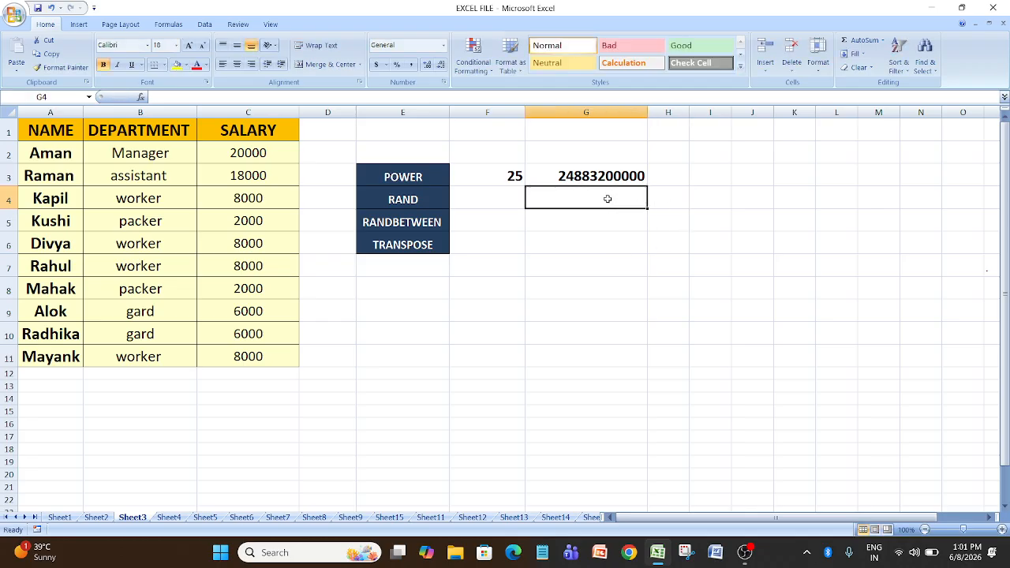
{"action": "type", "text": "=r"}
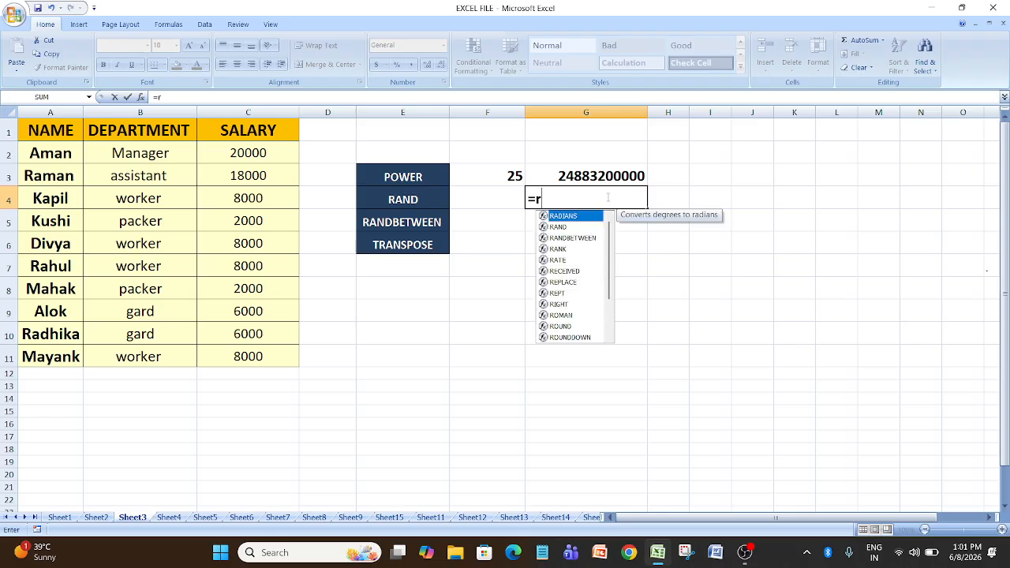
{"action": "type", "text": "and"}
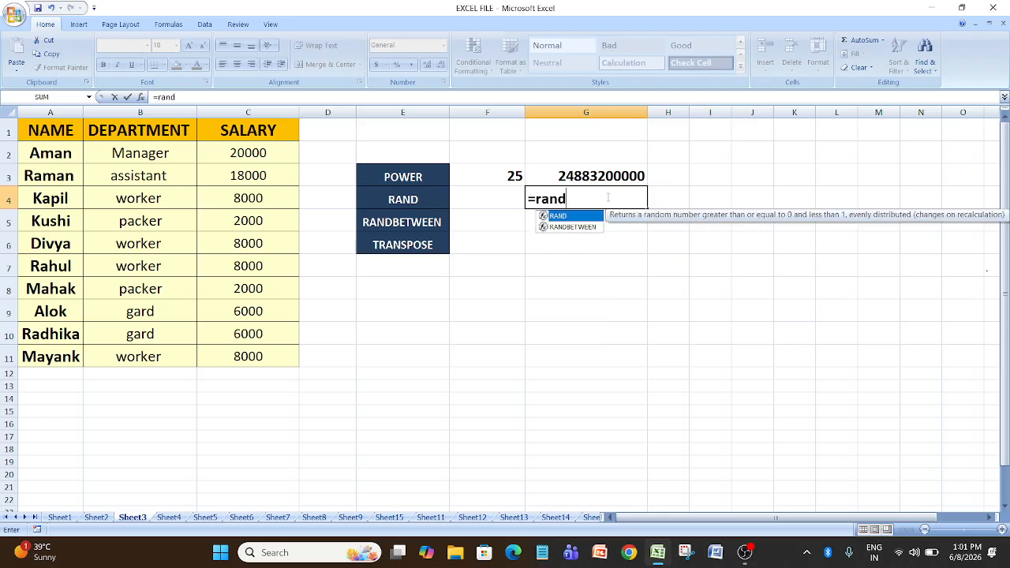
{"action": "key", "text": "Tab"}
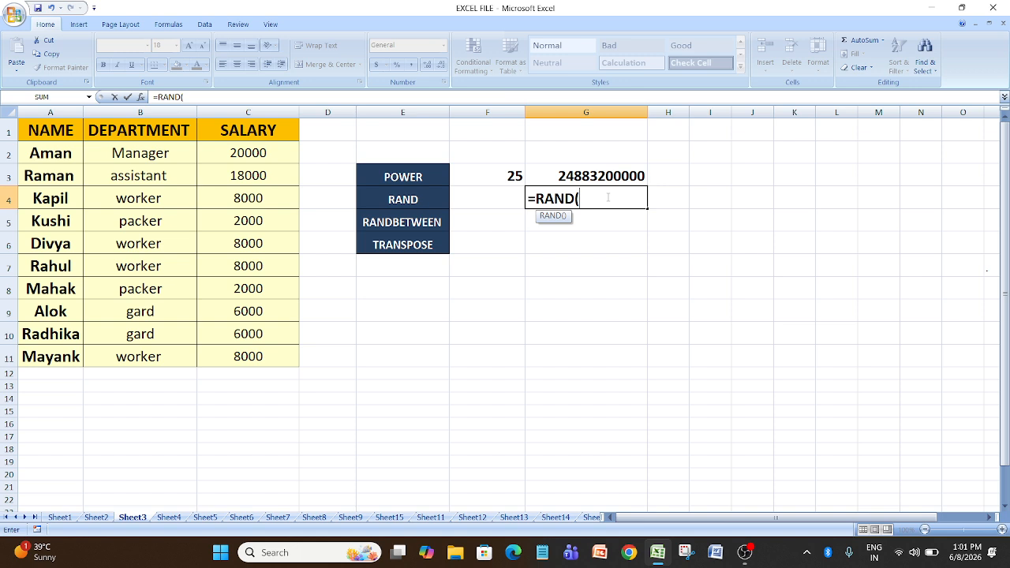
{"action": "type", "text": ")"}
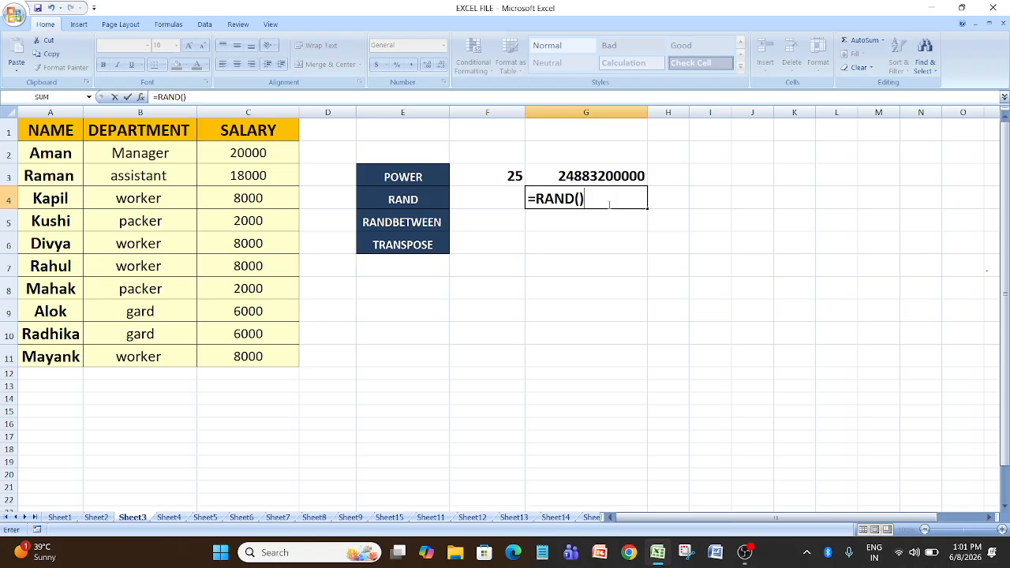
{"action": "key", "text": "Return"}
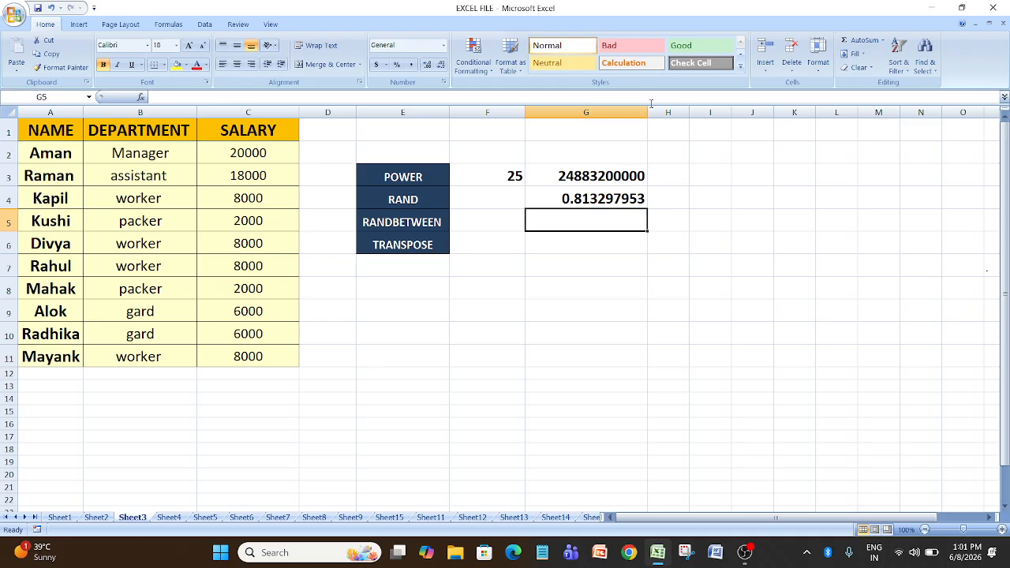
Narrow column G until the random number in G4 is displayed with only three decimals
{"action": "left_click_drag", "start_coordinate": [647, 112], "coordinate": [610, 111]}
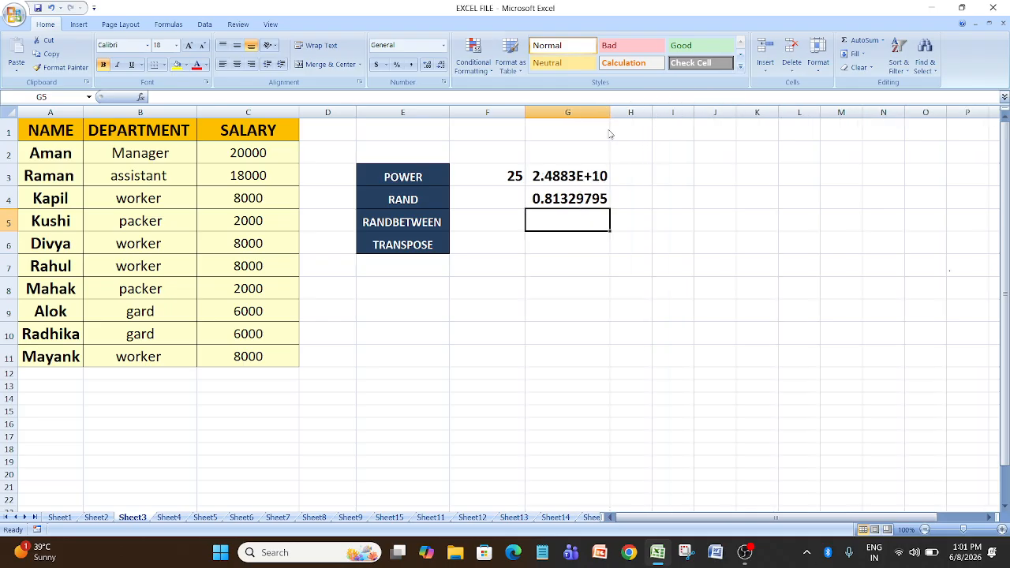
{"action": "left_click_drag", "start_coordinate": [610, 116], "coordinate": [566, 117]}
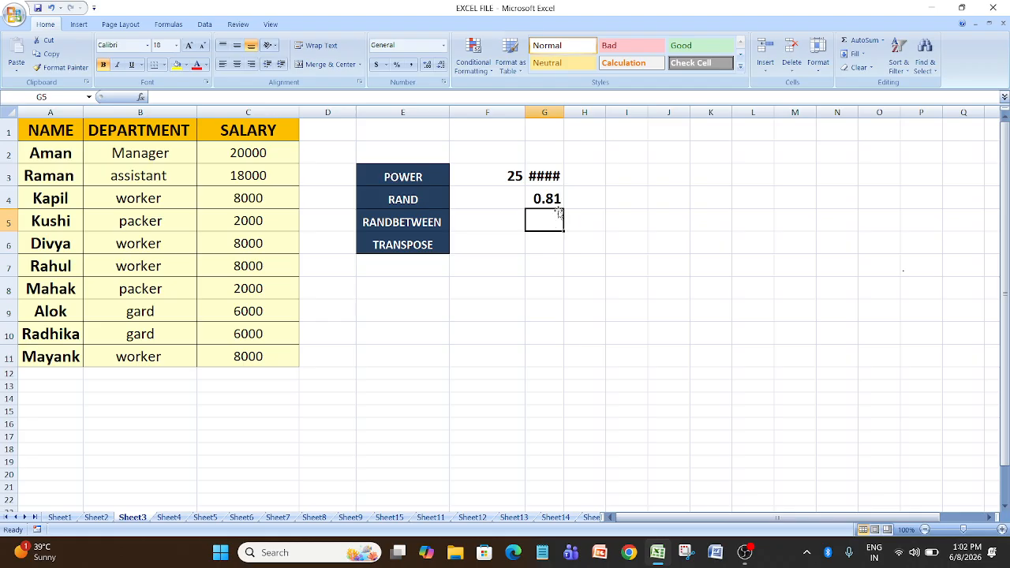
{"action": "left_click_drag", "start_coordinate": [563, 109], "coordinate": [573, 111]}
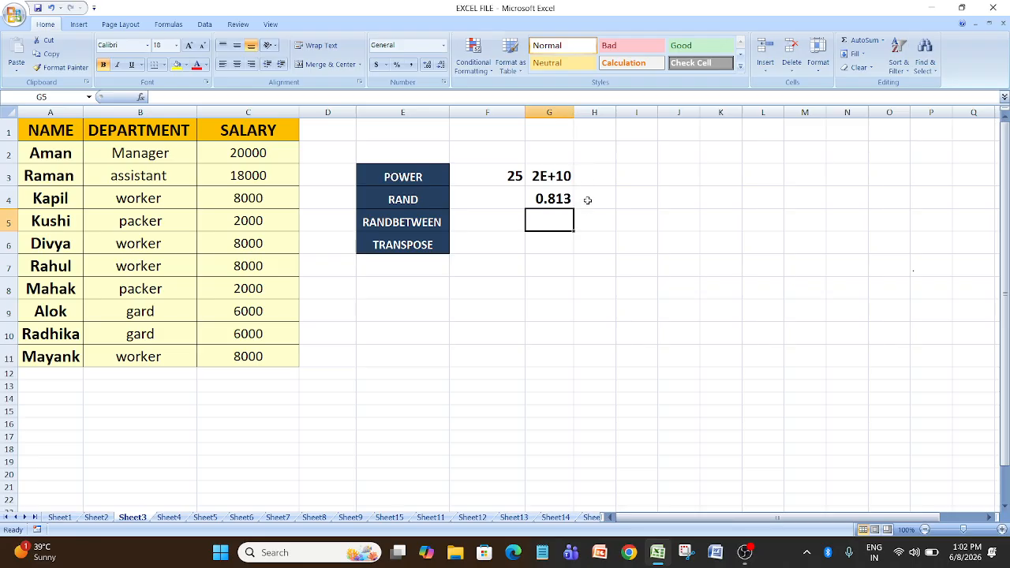
Fill the RAND formula from G4 down to row 10 and across to column AF
{"action": "left_click", "coordinate": [555, 198]}
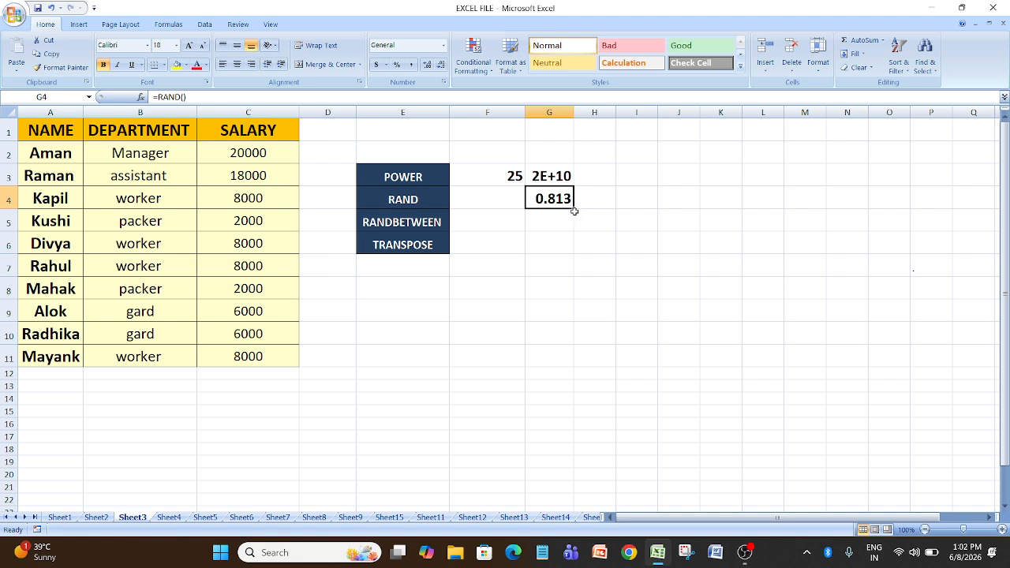
{"action": "left_click_drag", "start_coordinate": [574, 211], "coordinate": [579, 351]}
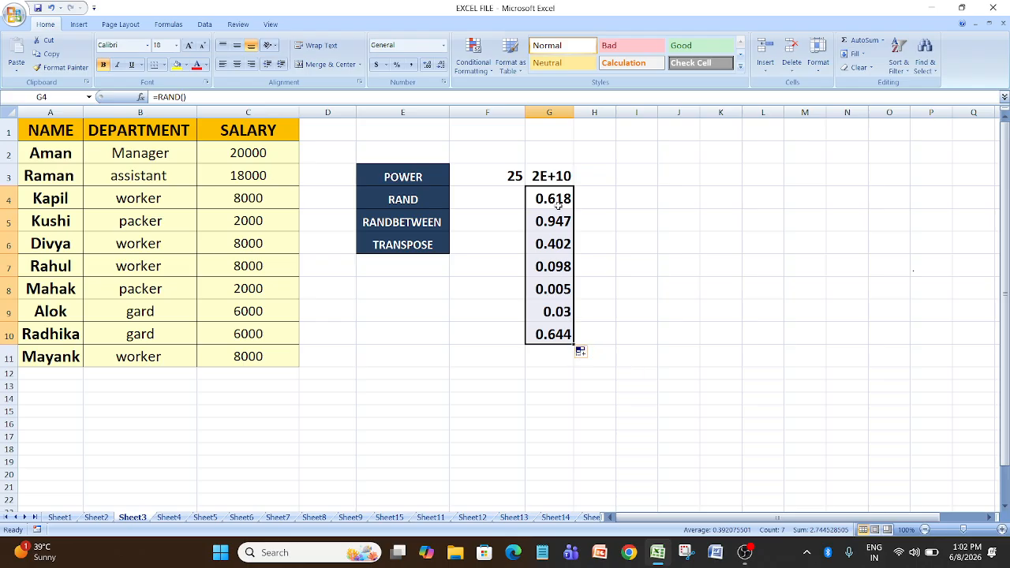
{"action": "left_click_drag", "start_coordinate": [574, 344], "coordinate": [943, 345]}
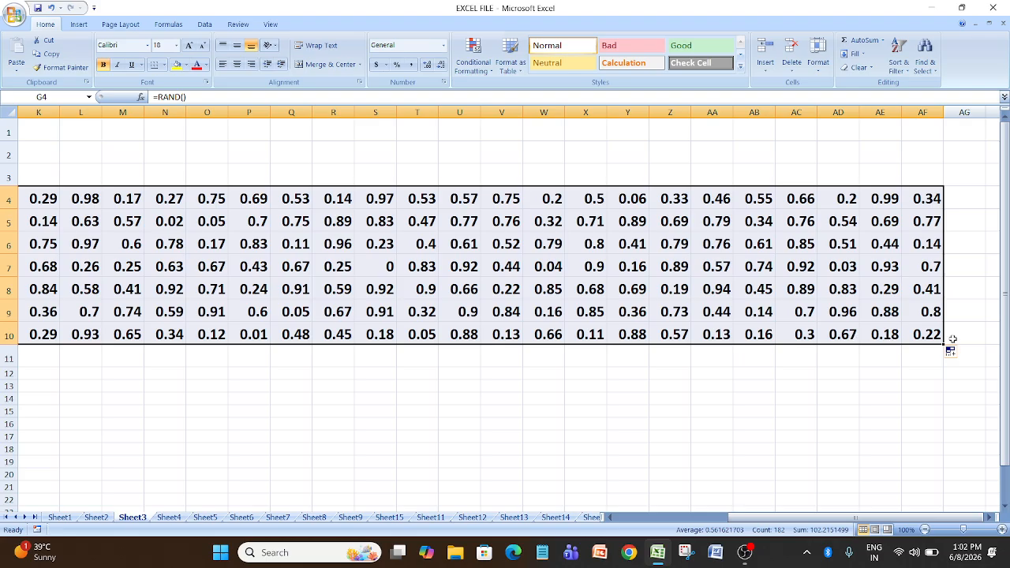
Extend the RAND block down to row 11 and cut it back to columns G through O
{"action": "left_click_drag", "start_coordinate": [944, 345], "coordinate": [562, 364]}
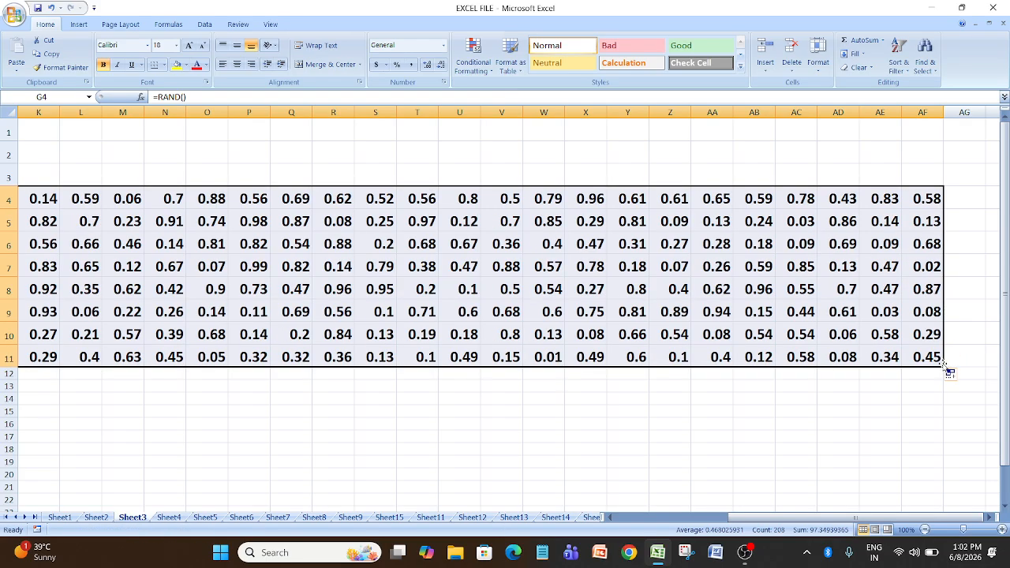
{"action": "mouse_move", "coordinate": [944, 367]}
{"action": "left_mouse_down"}
{"action": "mouse_move", "coordinate": [209, 381]}
{"action": "mouse_move", "coordinate": [246, 374]}
{"action": "left_mouse_up"}
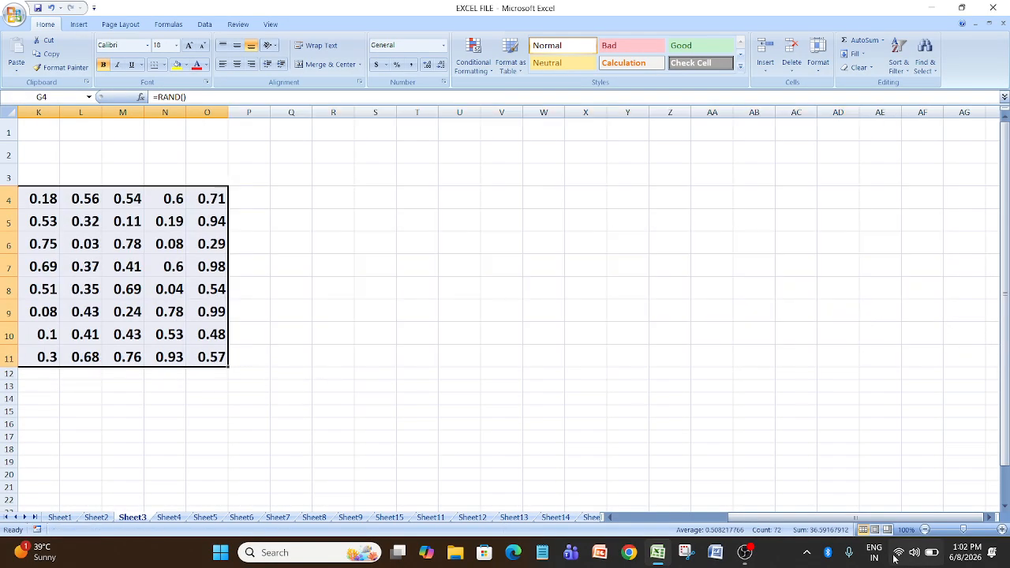
{"action": "left_click_drag", "start_coordinate": [857, 523], "coordinate": [778, 376]}
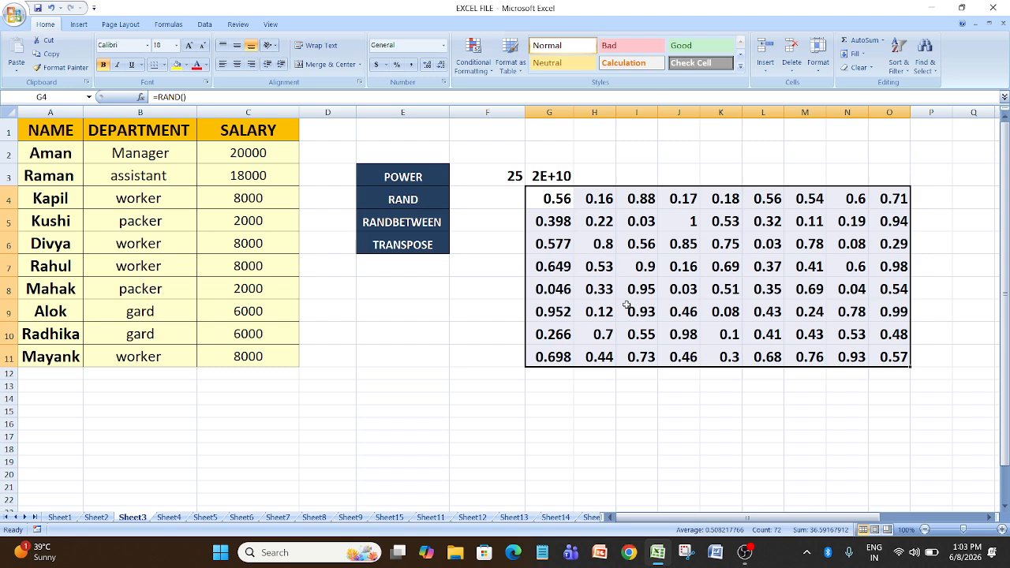
{"action": "left_click", "coordinate": [504, 258]}
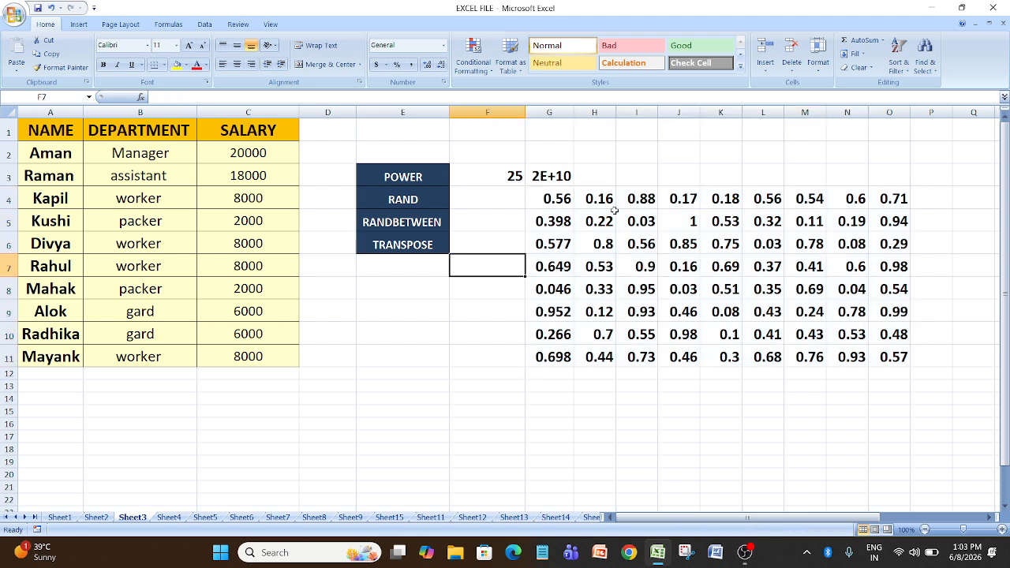
Reduce the block of RAND numbers to rows 4 through 6 and move it to I2:Q4
{"action": "left_click", "coordinate": [382, 225]}
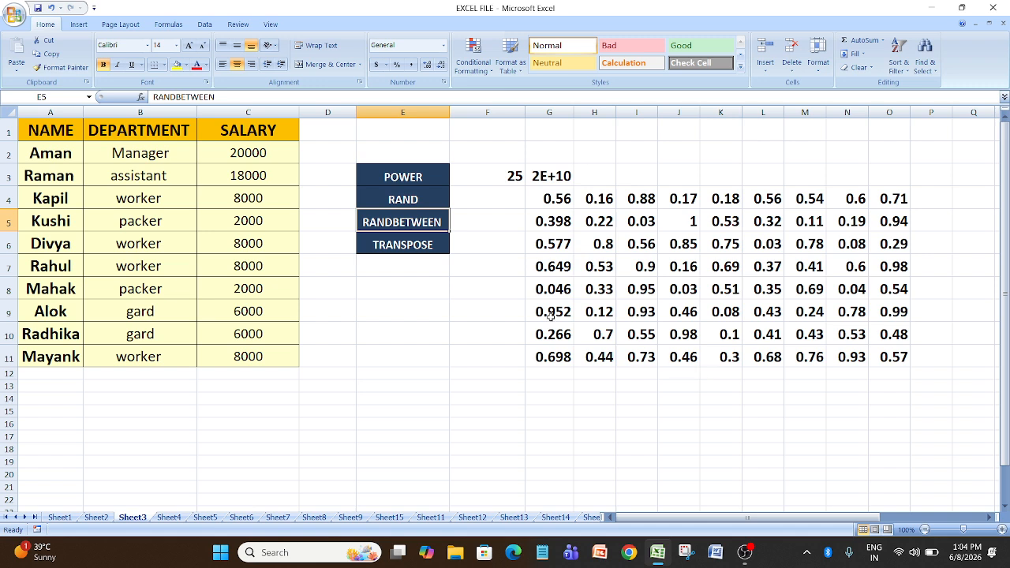
{"action": "left_click", "coordinate": [399, 387]}
{"action": "left_click", "coordinate": [383, 336]}
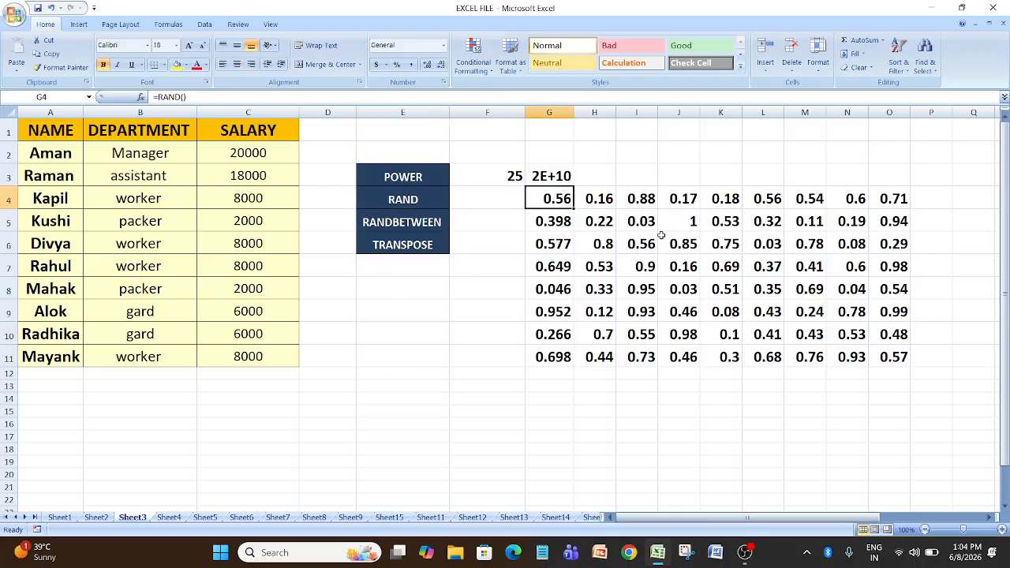
{"action": "left_click_drag", "start_coordinate": [574, 207], "coordinate": [878, 248]}
{"action": "left_click", "coordinate": [747, 355]}
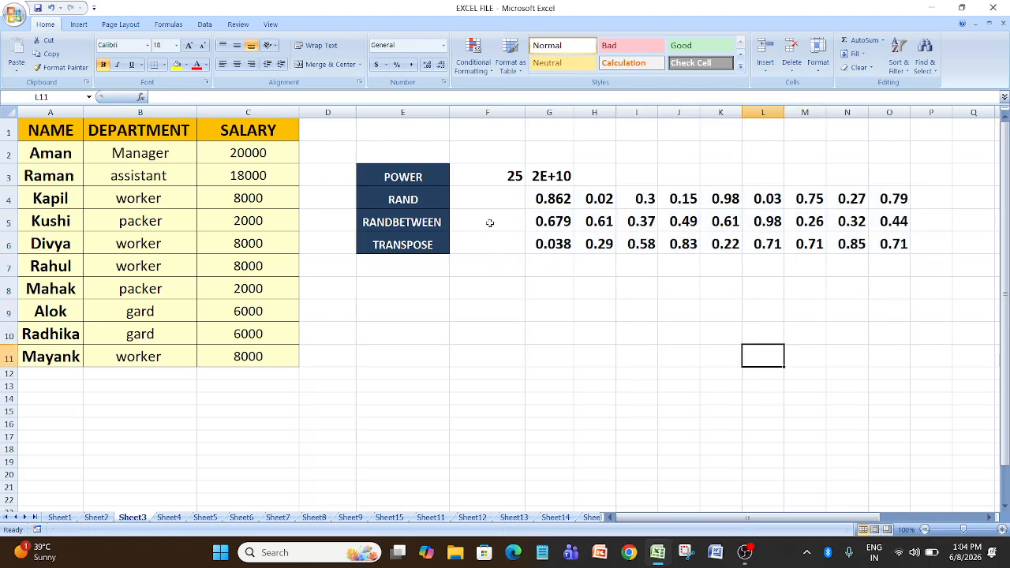
{"action": "left_click", "coordinate": [548, 273]}
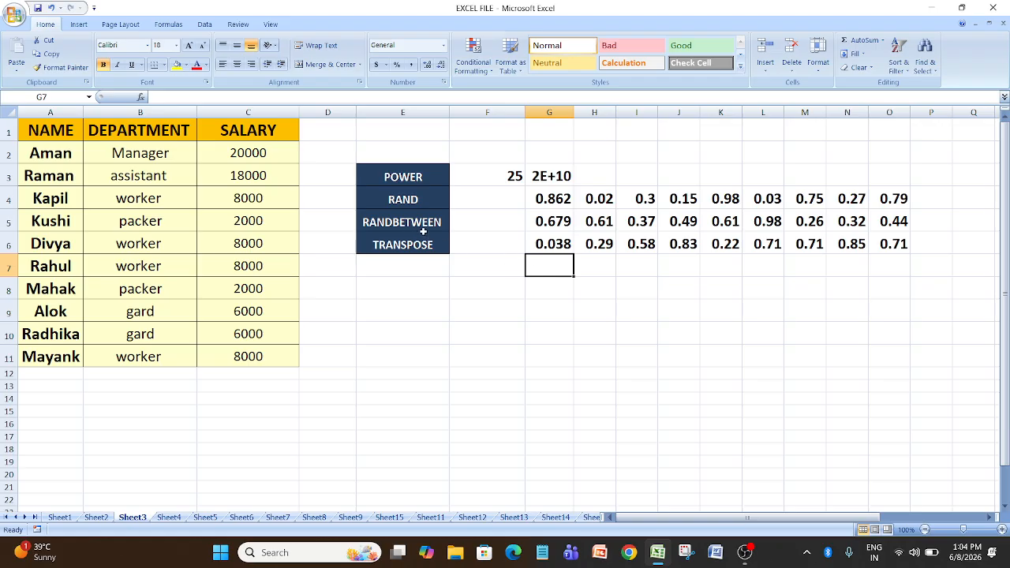
{"action": "left_click_drag", "start_coordinate": [562, 201], "coordinate": [879, 244]}
{"action": "left_click_drag", "start_coordinate": [829, 187], "coordinate": [880, 155]}
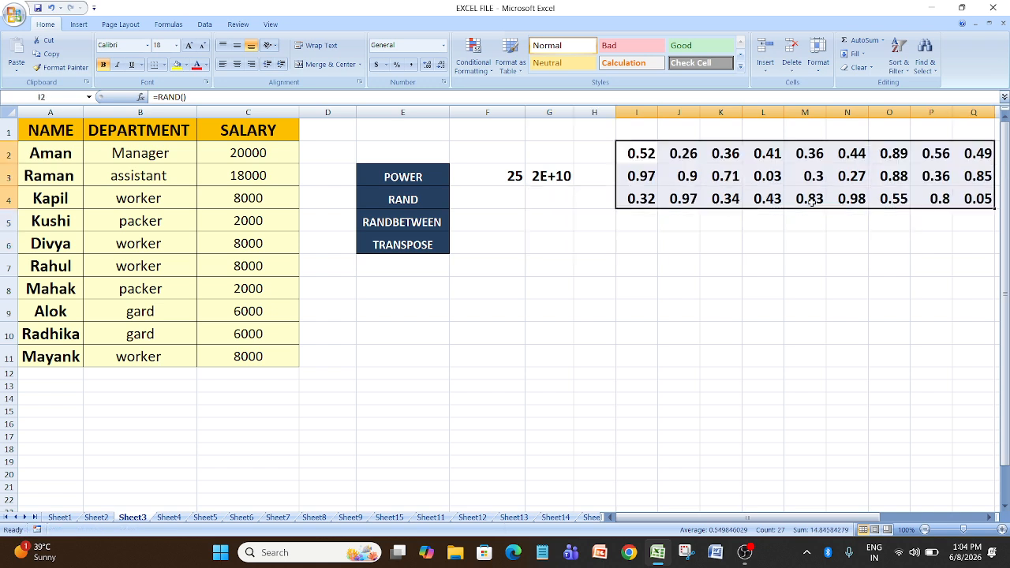
Enter the formula =RANDBETWEEN(100,150) in cell F5, beside the RANDBETWEEN label
{"action": "left_click", "coordinate": [513, 223]}
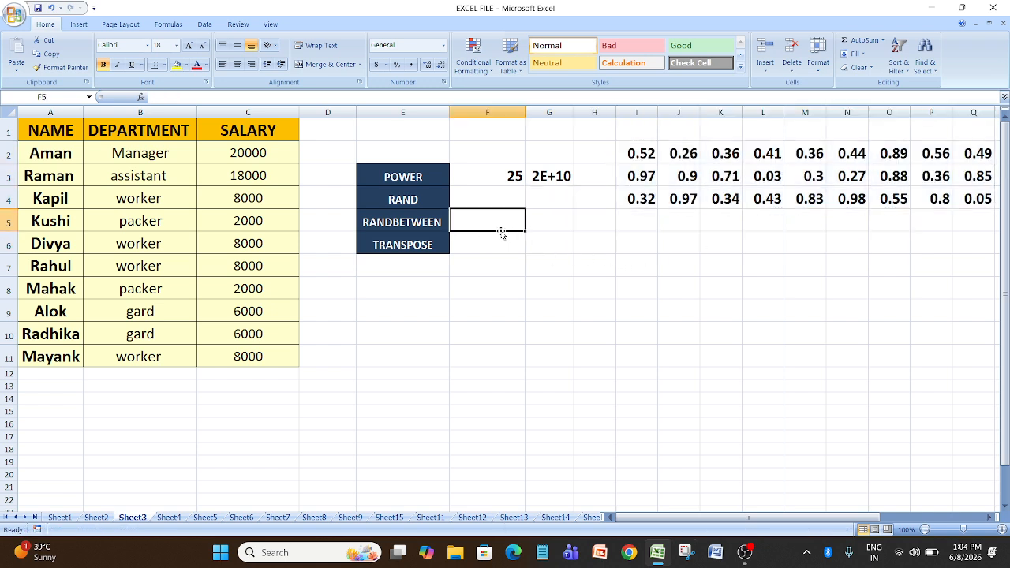
{"action": "type", "text": "=raan"}
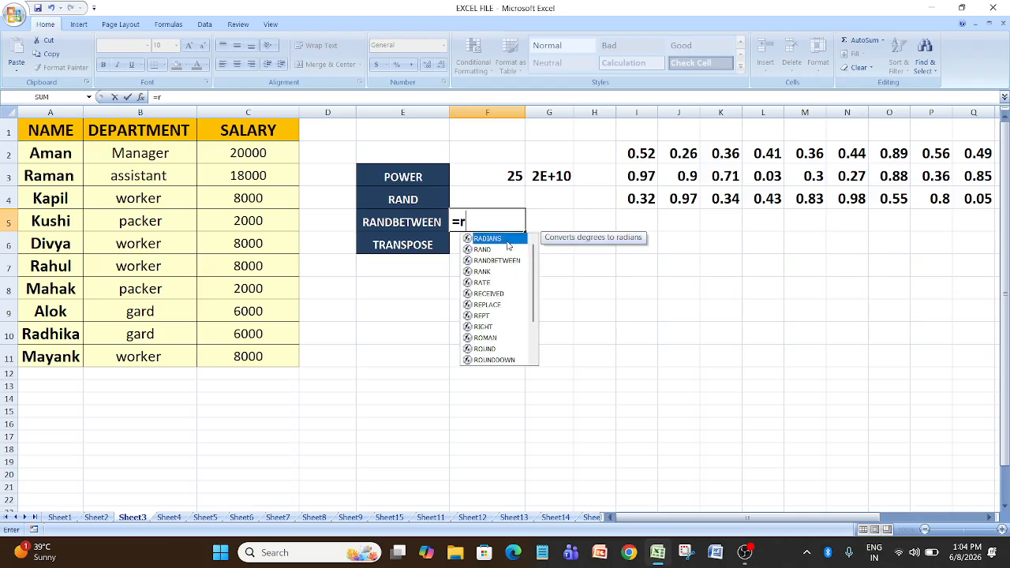
{"action": "key", "text": "BackSpace"}
{"action": "key", "text": "BackSpace"}
{"action": "type", "text": "n"}
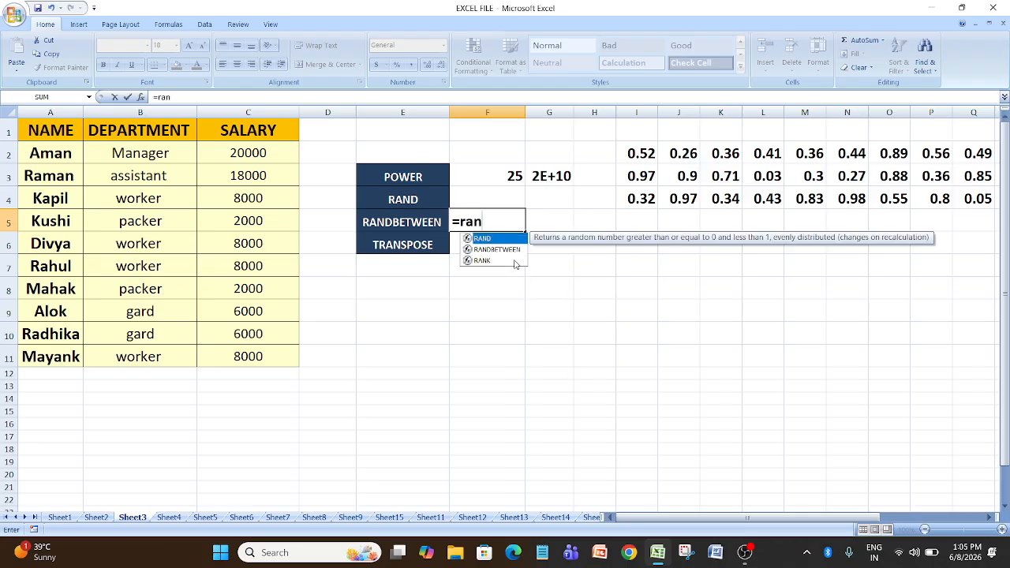
{"action": "type", "text": "db"}
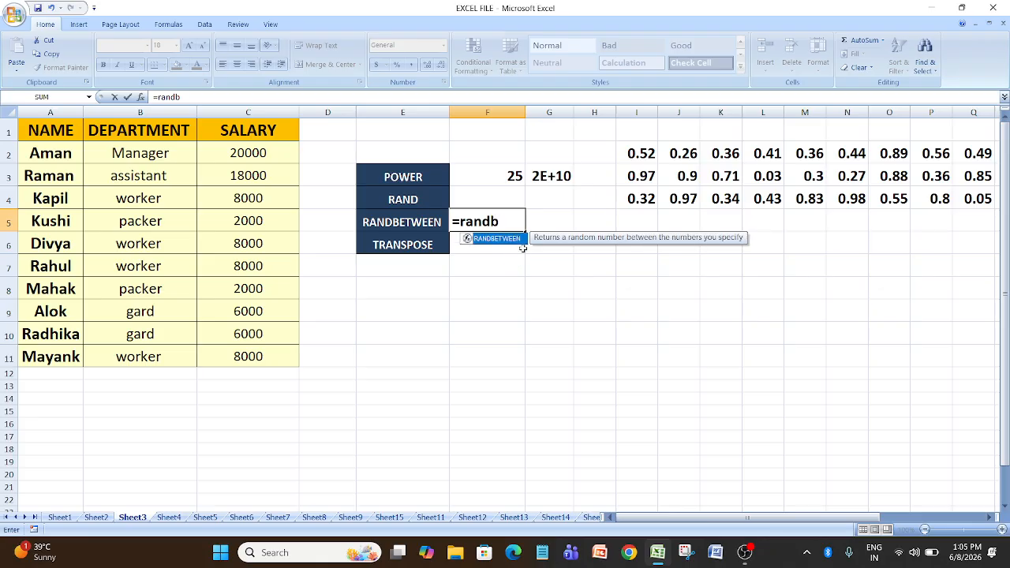
{"action": "key", "text": "Tab"}
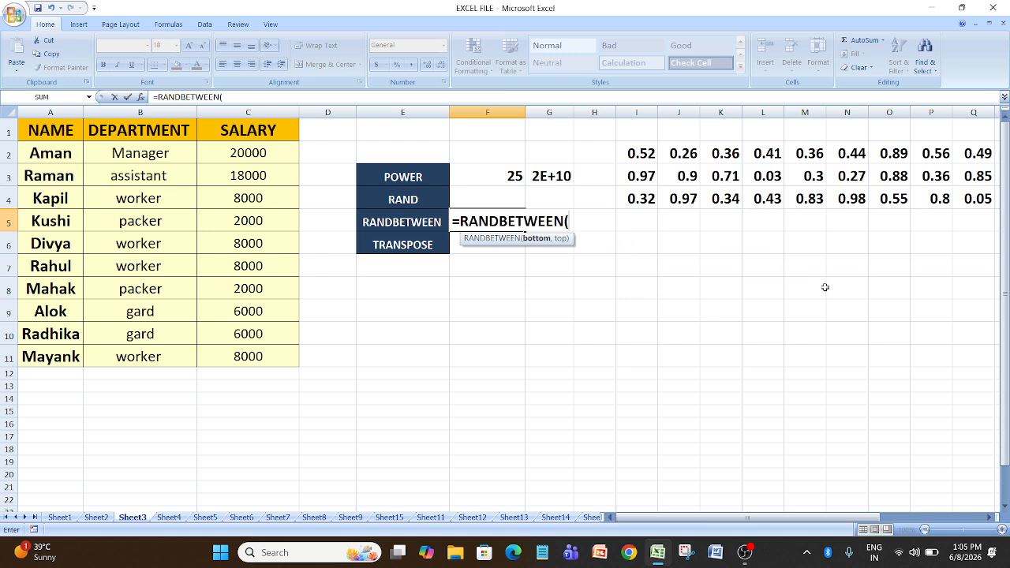
{"action": "type", "text": "100,"}
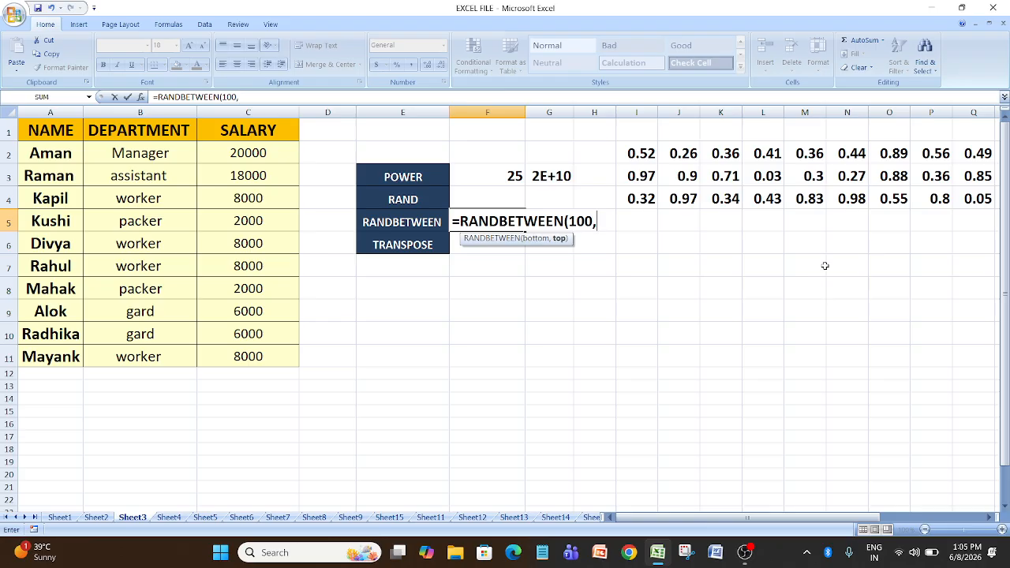
{"action": "type", "text": "150)"}
{"action": "key", "text": "Return"}
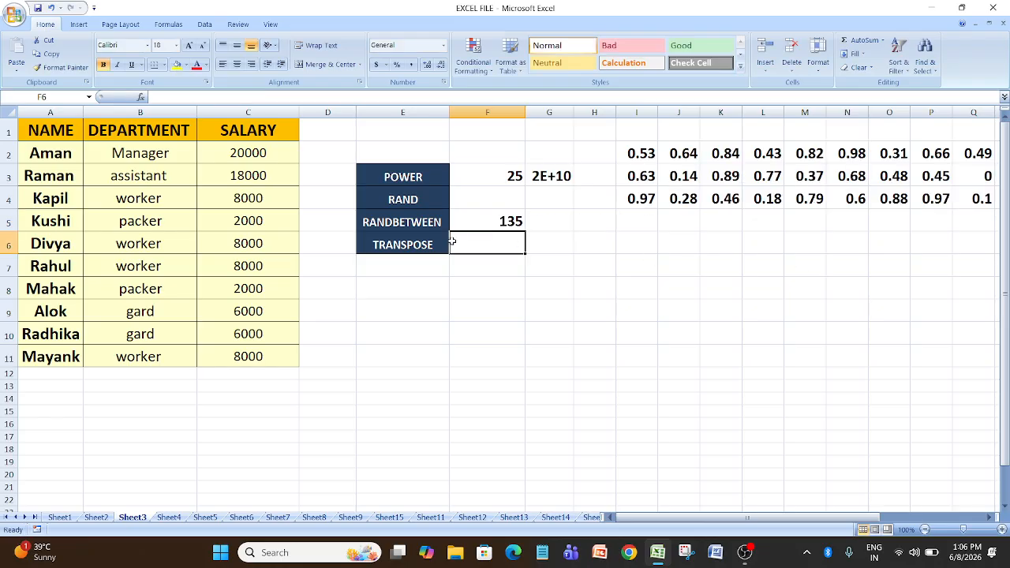
Fill the RANDBETWEEN formula from F5 down to row 22 and across to column Q
{"action": "left_click", "coordinate": [494, 218]}
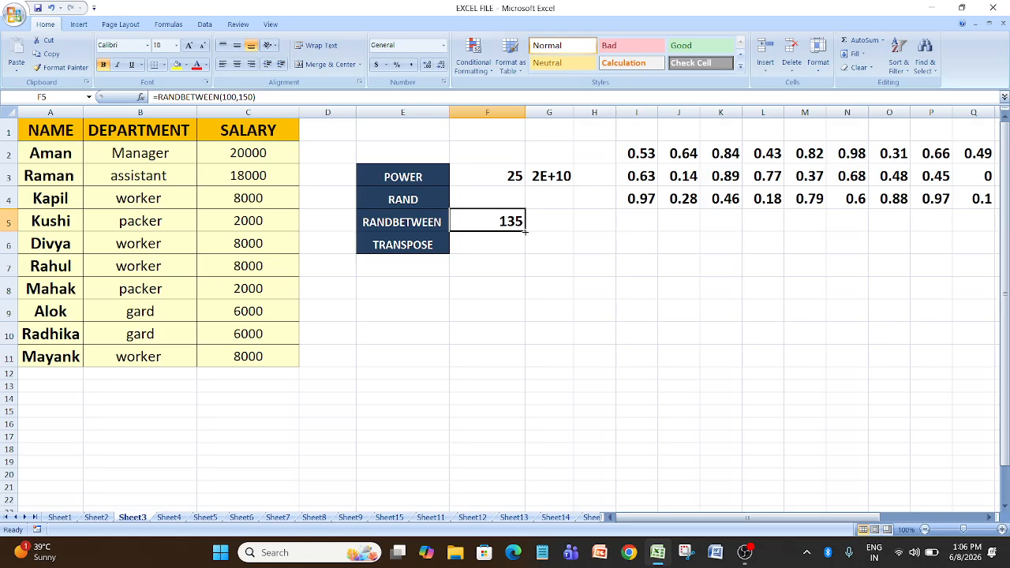
{"action": "left_click_drag", "start_coordinate": [524, 231], "coordinate": [514, 369]}
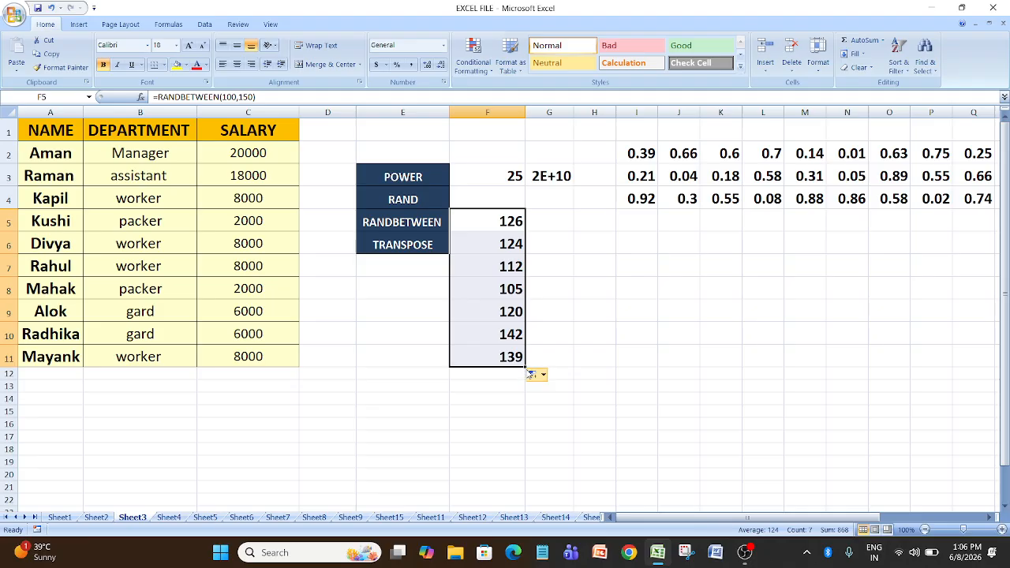
{"action": "left_click_drag", "start_coordinate": [526, 367], "coordinate": [871, 503]}
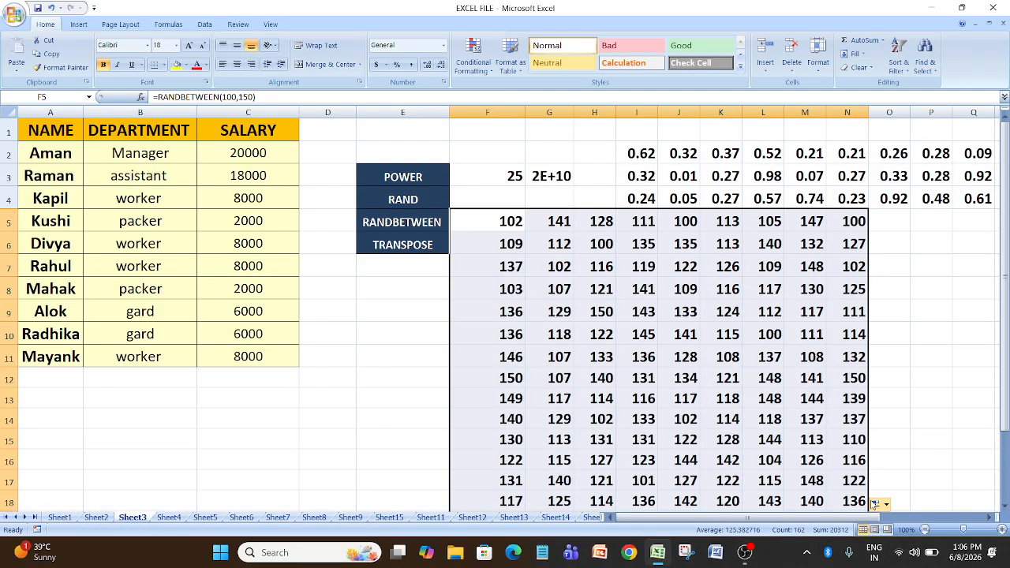
{"action": "scroll", "coordinate": [811, 374], "scroll_direction": "down", "scroll_amount": 4}
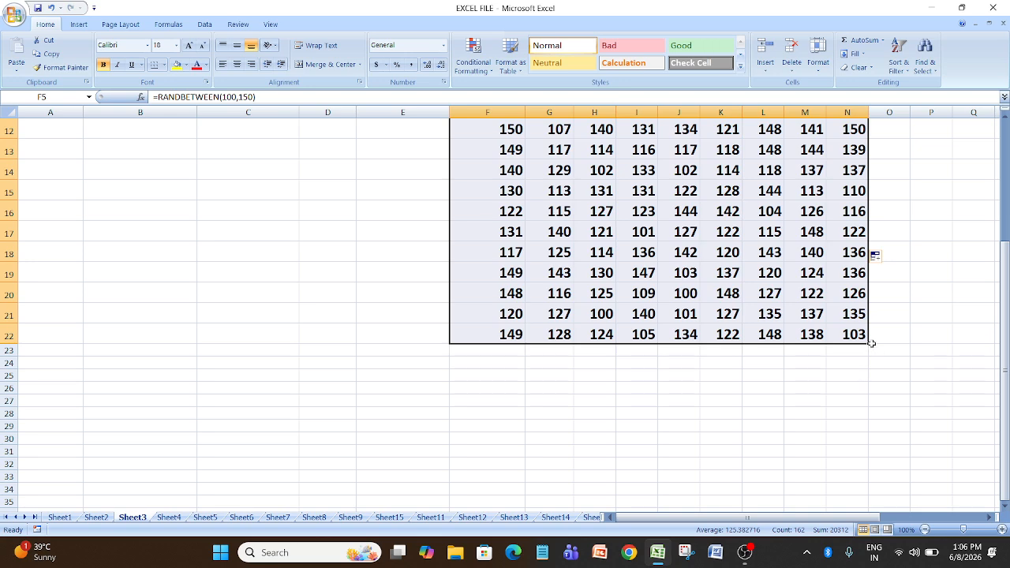
{"action": "left_click_drag", "start_coordinate": [871, 343], "coordinate": [988, 351]}
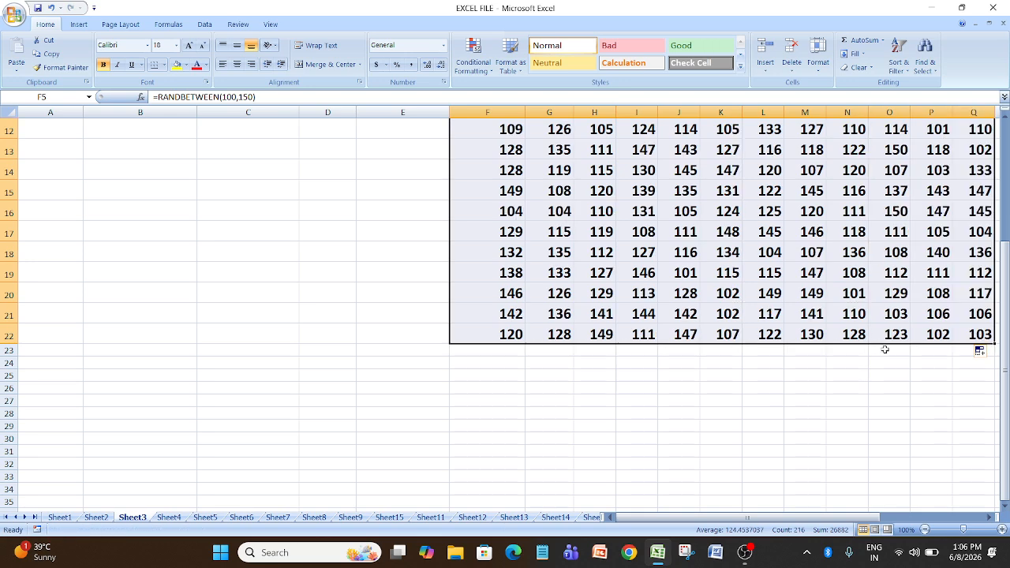
{"action": "scroll", "coordinate": [862, 335], "scroll_direction": "up", "scroll_amount": 4}
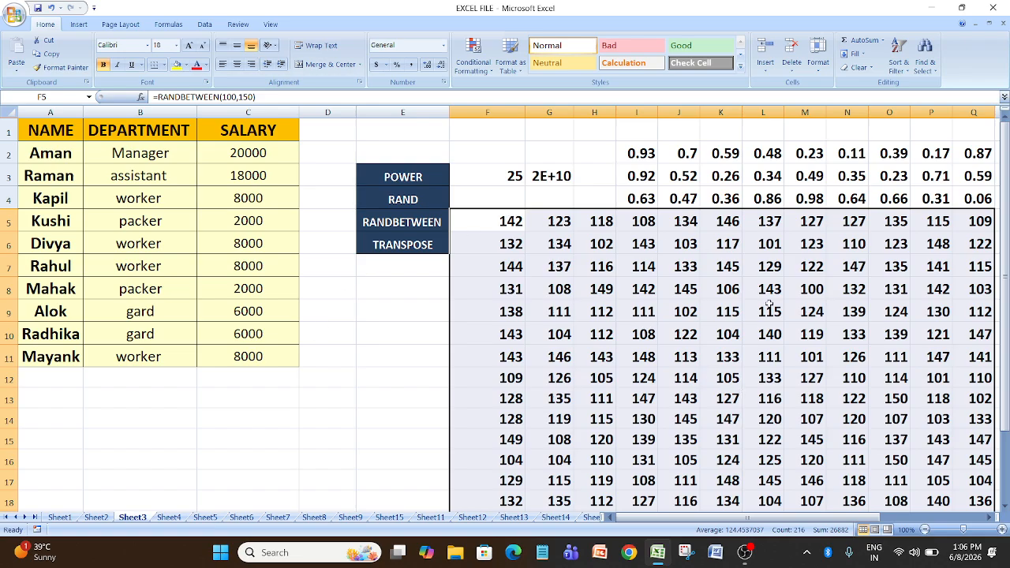
Look over the filled RANDBETWEEN block and shrink it to rows 5 through 7, keeping columns F to Q
{"action": "scroll", "coordinate": [781, 361], "scroll_direction": "down", "scroll_amount": 7}
{"action": "scroll", "coordinate": [779, 357], "scroll_direction": "up", "scroll_amount": 4}
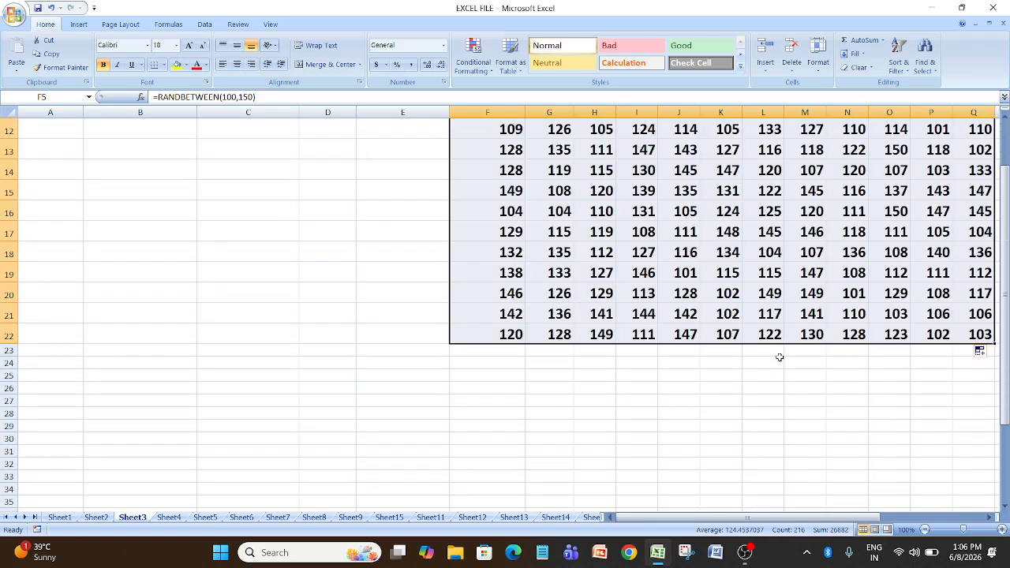
{"action": "scroll", "coordinate": [778, 357], "scroll_direction": "up", "scroll_amount": 4}
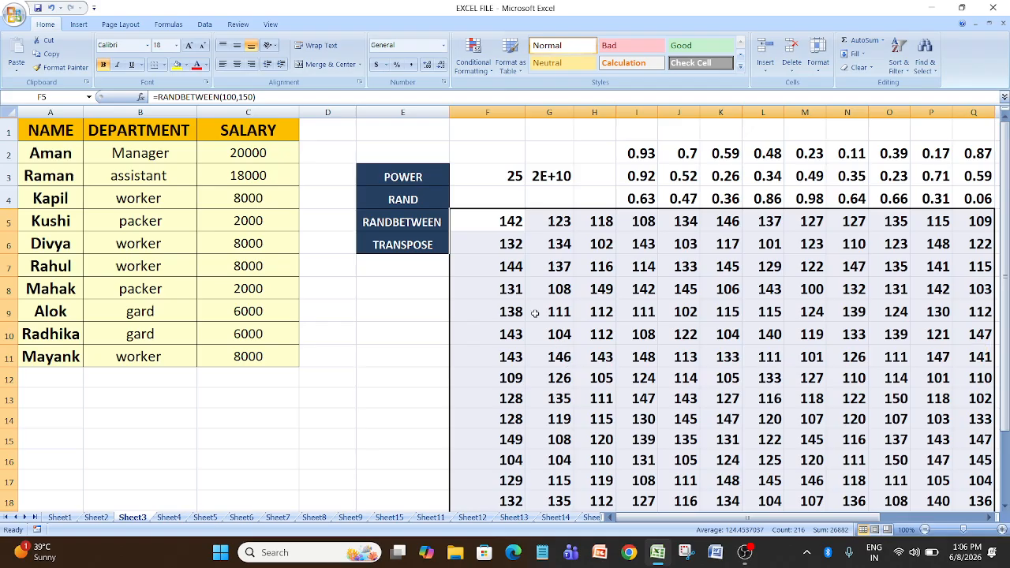
{"action": "scroll", "coordinate": [657, 333], "scroll_direction": "down", "scroll_amount": 4}
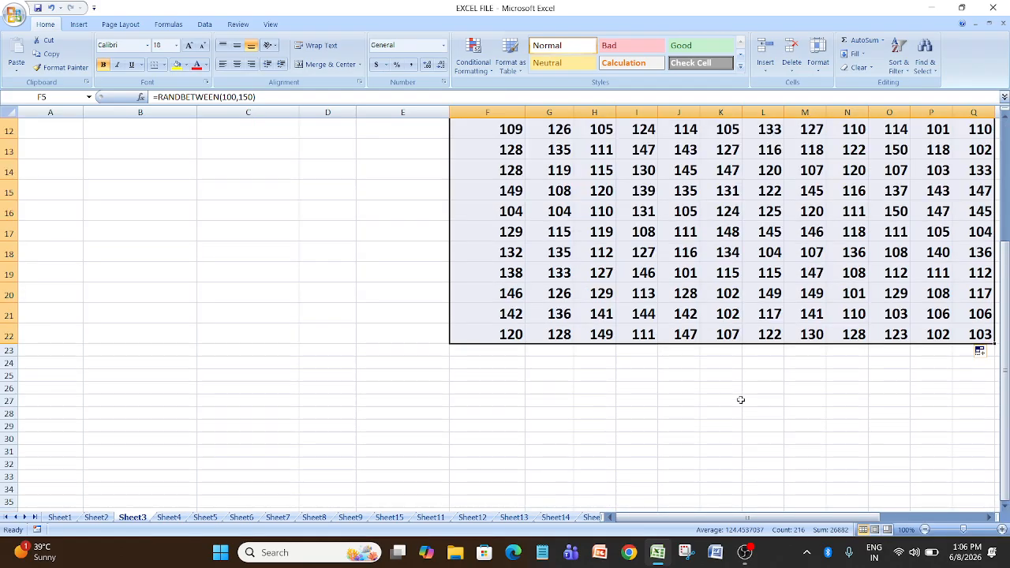
{"action": "mouse_move", "coordinate": [722, 511]}
{"action": "left_mouse_down"}
{"action": "mouse_move", "coordinate": [773, 517]}
{"action": "mouse_move", "coordinate": [716, 526]}
{"action": "left_mouse_up"}
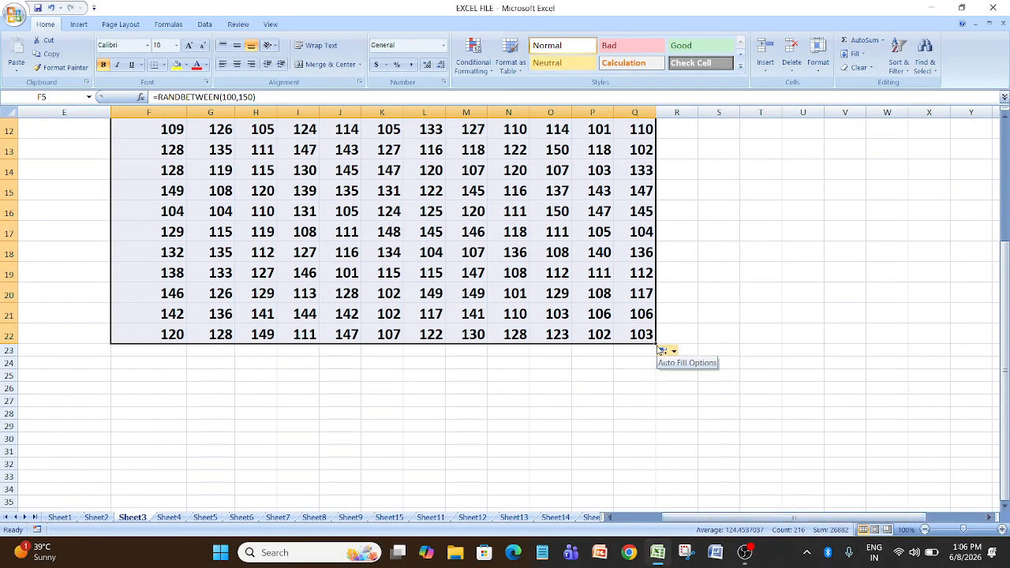
{"action": "left_click_drag", "start_coordinate": [656, 346], "coordinate": [582, 271]}
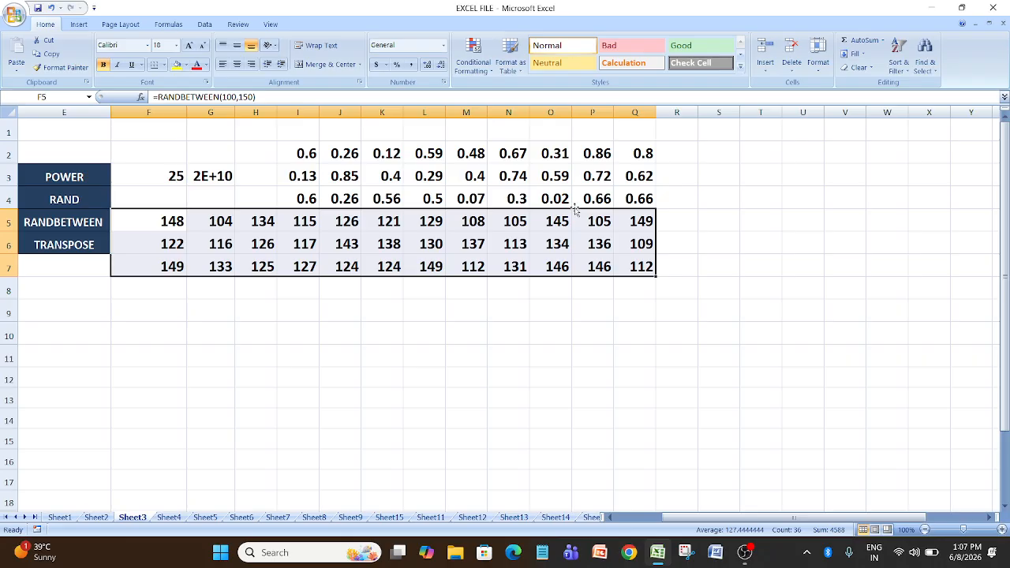
Move the RANDBETWEEN block to I6:T8, below the RAND numbers, clearing the space beside the function labels
{"action": "left_click_drag", "start_coordinate": [576, 210], "coordinate": [887, 230]}
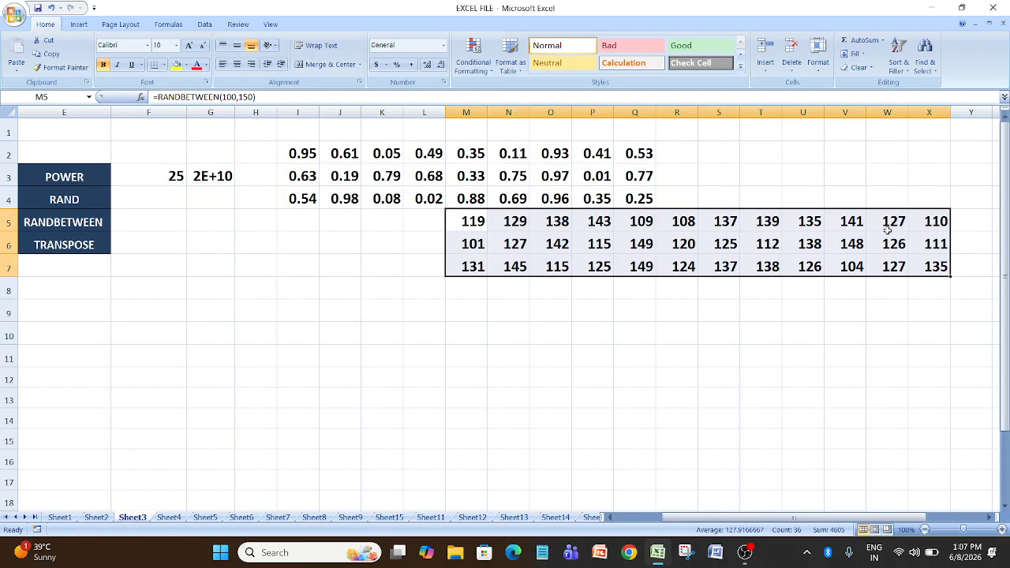
{"action": "scroll", "coordinate": [467, 324], "scroll_direction": "down", "scroll_amount": 4}
{"action": "scroll", "coordinate": [521, 280], "scroll_direction": "up", "scroll_amount": 4}
{"action": "left_click_drag", "start_coordinate": [703, 210], "coordinate": [537, 241]}
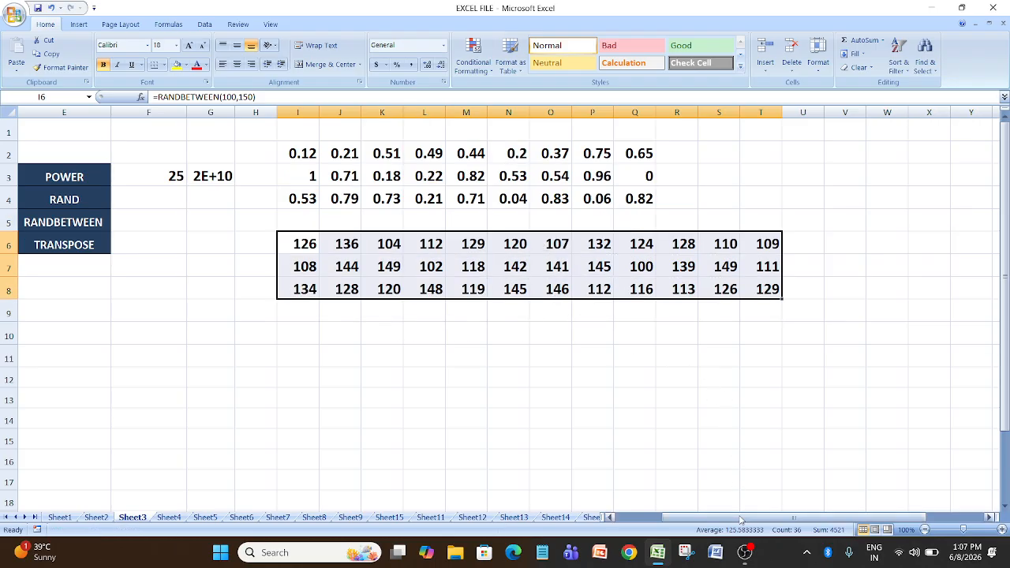
{"action": "left_click_drag", "start_coordinate": [740, 520], "coordinate": [688, 519]}
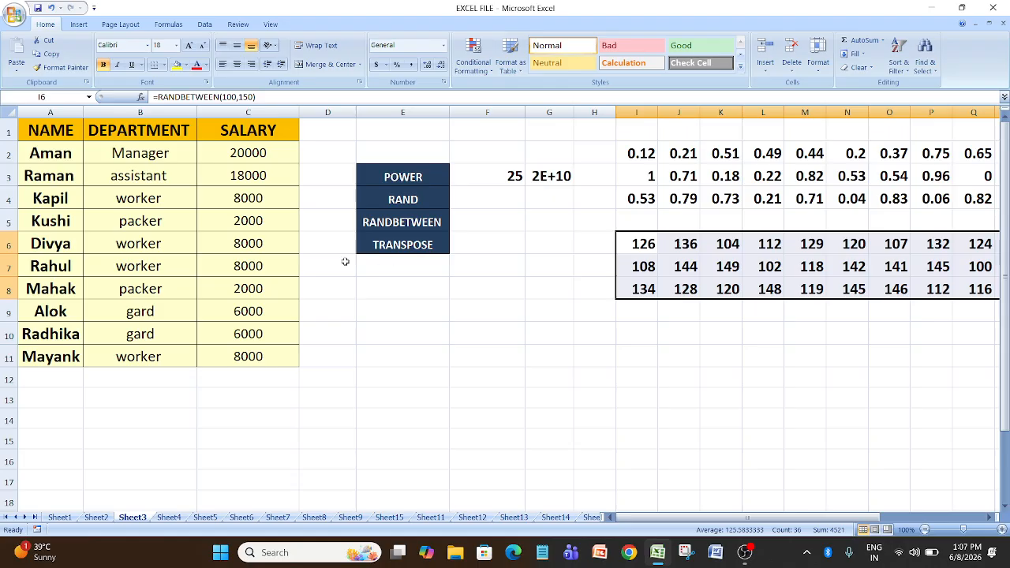
Highlight the data table A1:C11 and then its NAME, DEPARTMENT and SALARY columns one by one
{"action": "left_click_drag", "start_coordinate": [39, 128], "coordinate": [227, 362]}
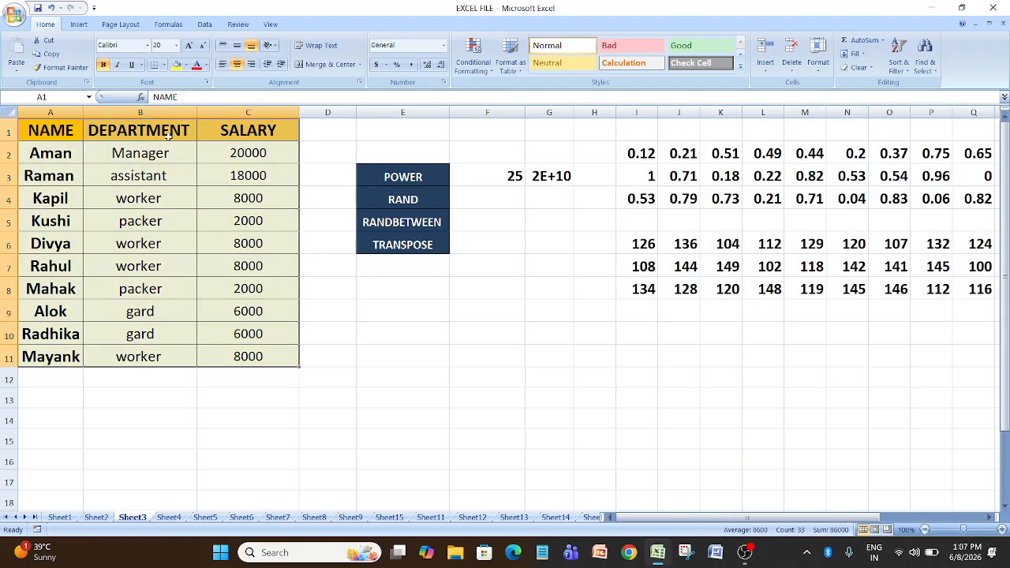
{"action": "left_click", "coordinate": [317, 321]}
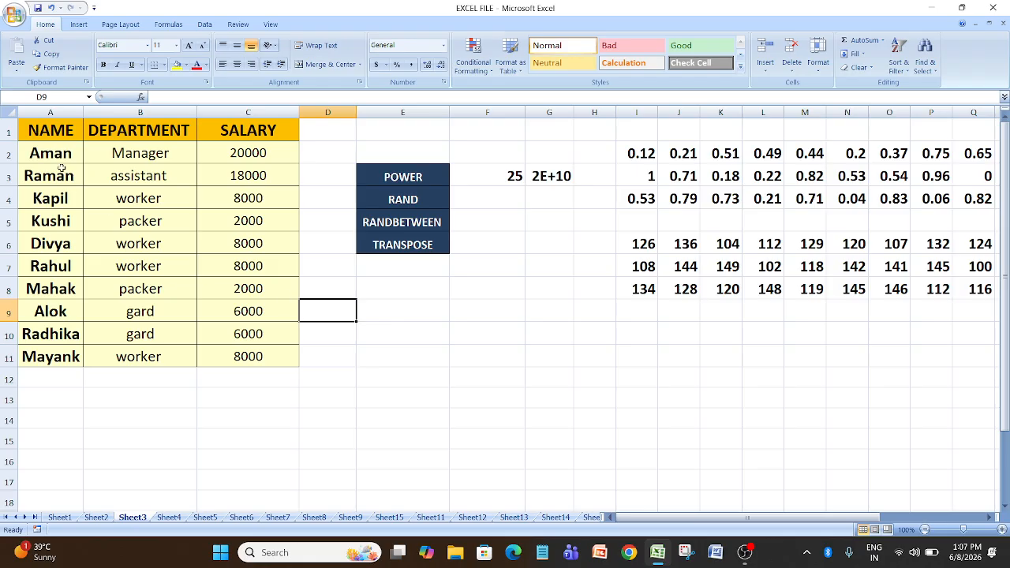
{"action": "left_click_drag", "start_coordinate": [50, 128], "coordinate": [45, 355]}
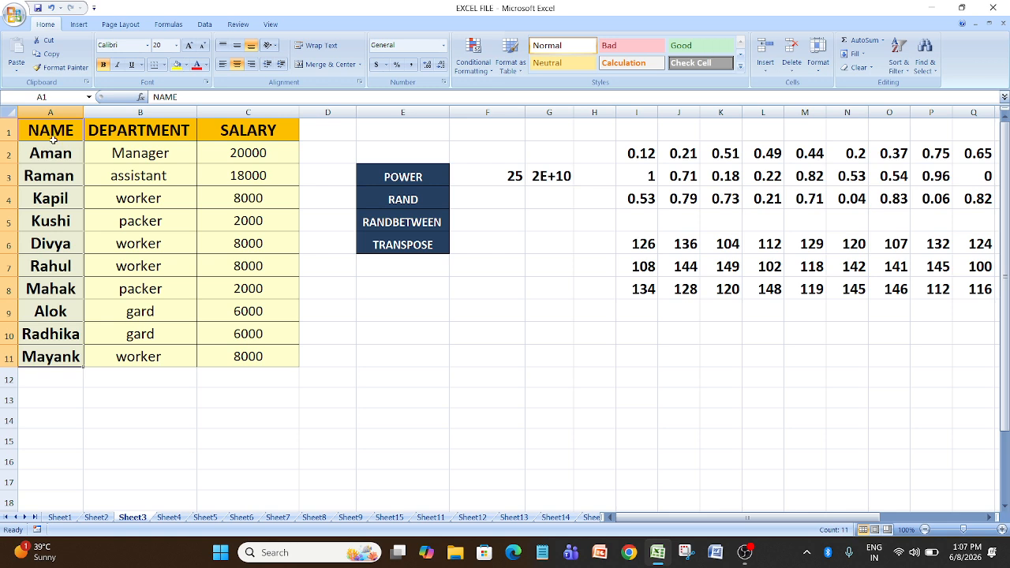
{"action": "left_click_drag", "start_coordinate": [52, 139], "coordinate": [74, 357]}
{"action": "left_click", "coordinate": [122, 112]}
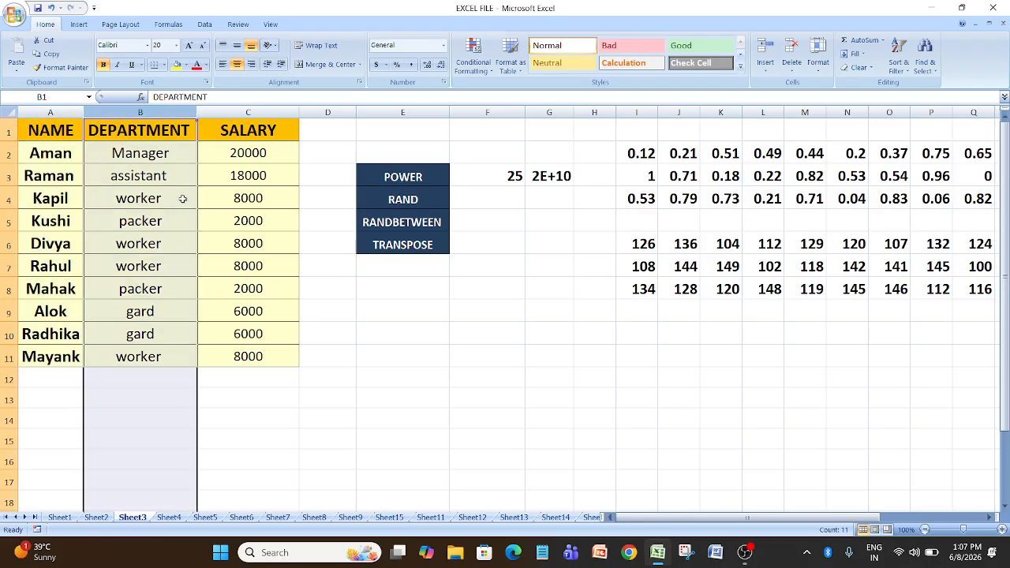
{"action": "left_click", "coordinate": [239, 114]}
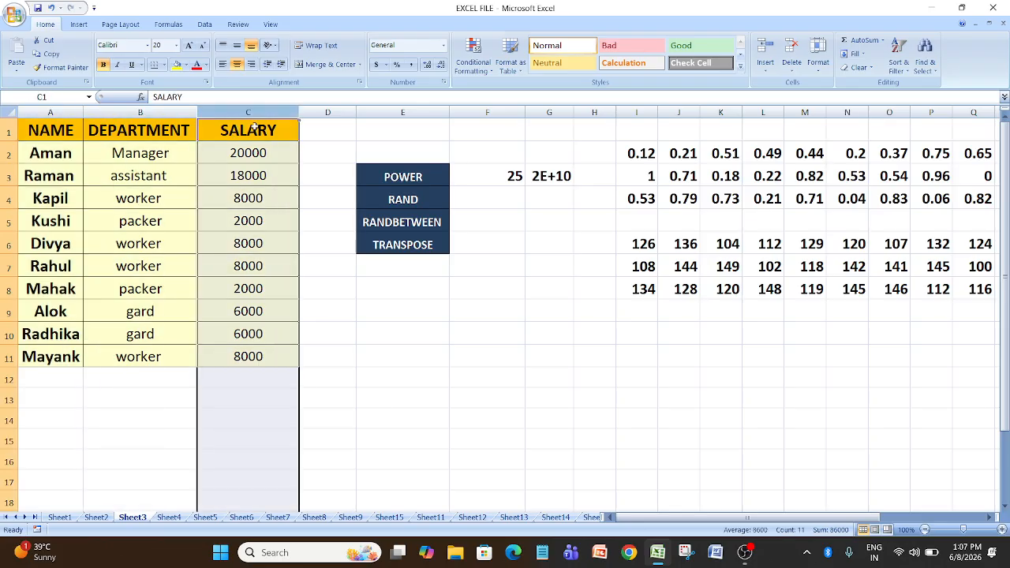
Highlight the employee table A1:C11, then empty vertical ranges in columns E and F below the function labels
{"action": "left_click", "coordinate": [315, 349]}
{"action": "left_click_drag", "start_coordinate": [38, 128], "coordinate": [238, 356]}
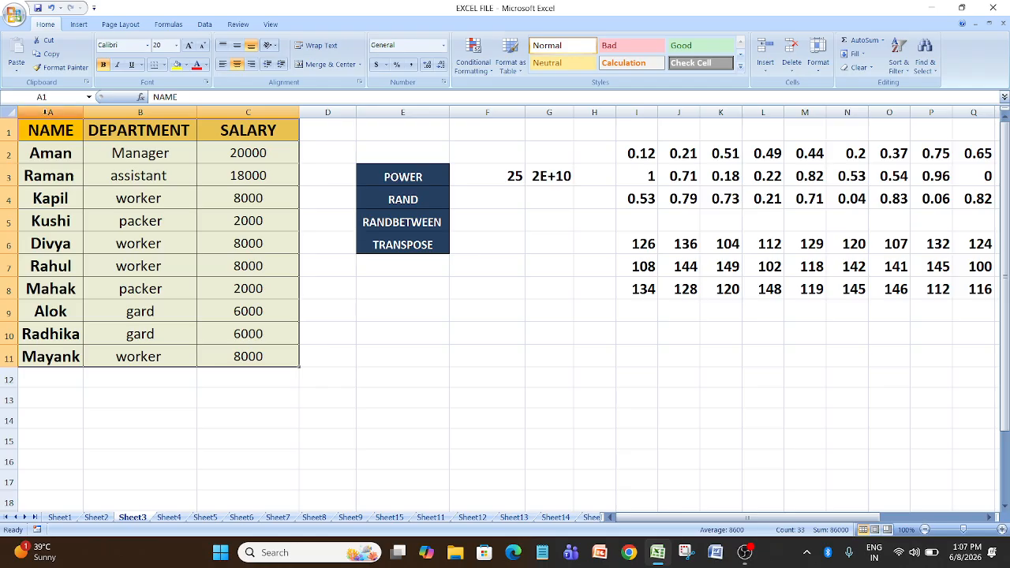
{"action": "left_click_drag", "start_coordinate": [384, 274], "coordinate": [427, 504]}
{"action": "left_click", "coordinate": [484, 295]}
{"action": "left_click_drag", "start_coordinate": [484, 294], "coordinate": [491, 505]}
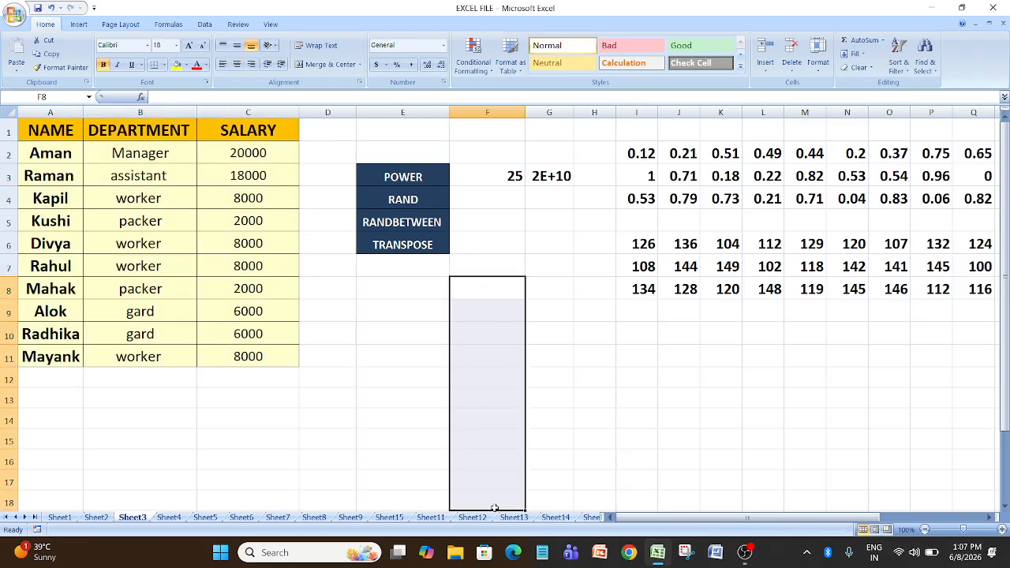
{"action": "left_click", "coordinate": [361, 432]}
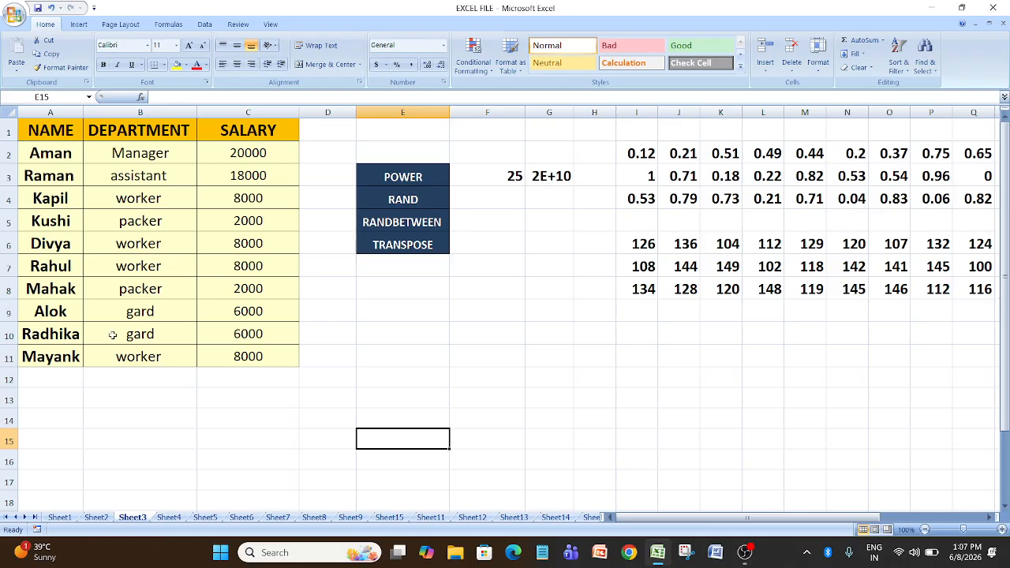
Highlight the empty horizontal ranges in rows 12, 13 and 14 from column D to O, where the table's columns would lie as rows
{"action": "left_click_drag", "start_coordinate": [338, 380], "coordinate": [886, 377]}
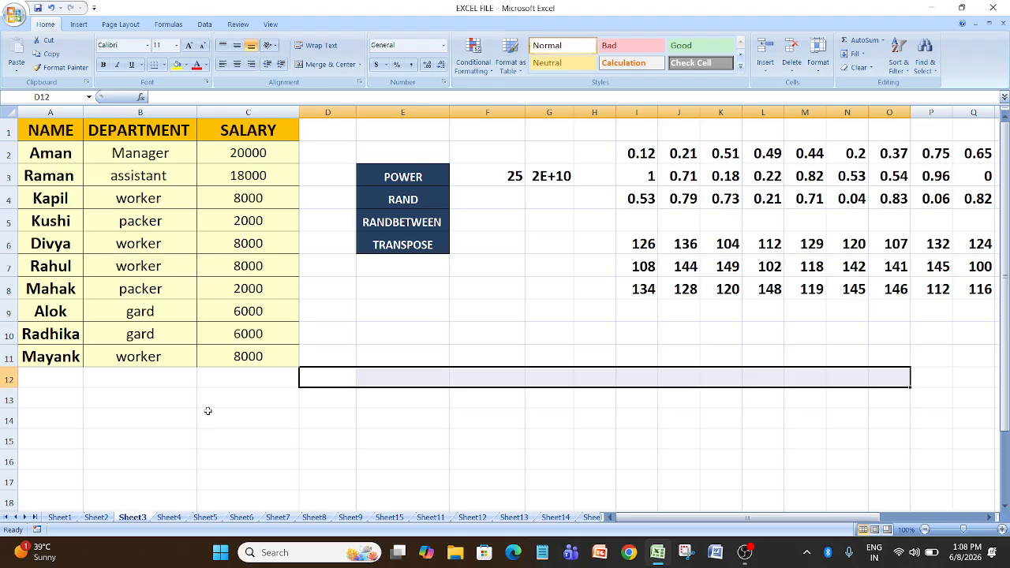
{"action": "left_click", "coordinate": [317, 403]}
{"action": "left_click_drag", "start_coordinate": [316, 403], "coordinate": [881, 377]}
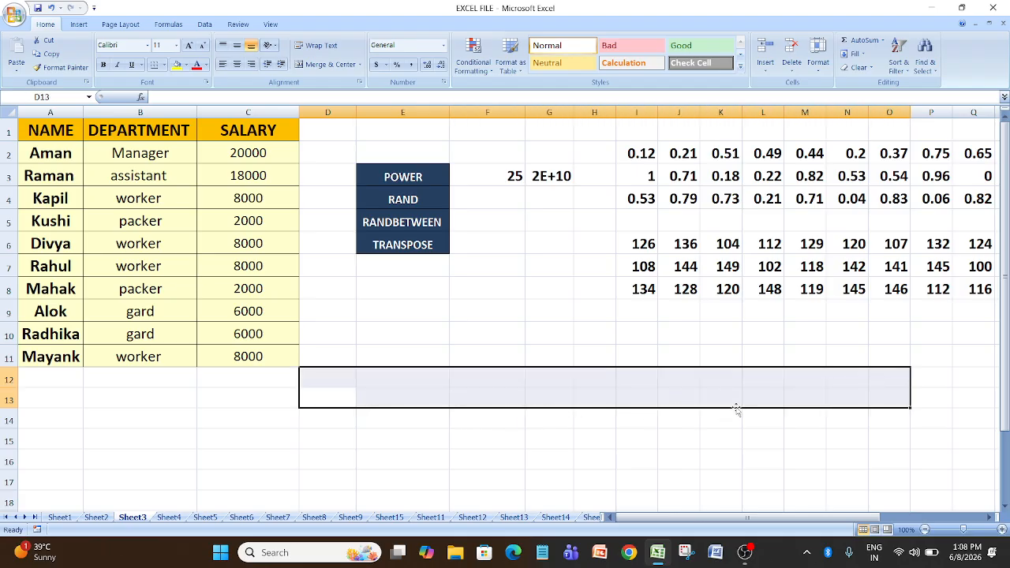
{"action": "left_click", "coordinate": [319, 419]}
{"action": "left_click_drag", "start_coordinate": [318, 419], "coordinate": [879, 415]}
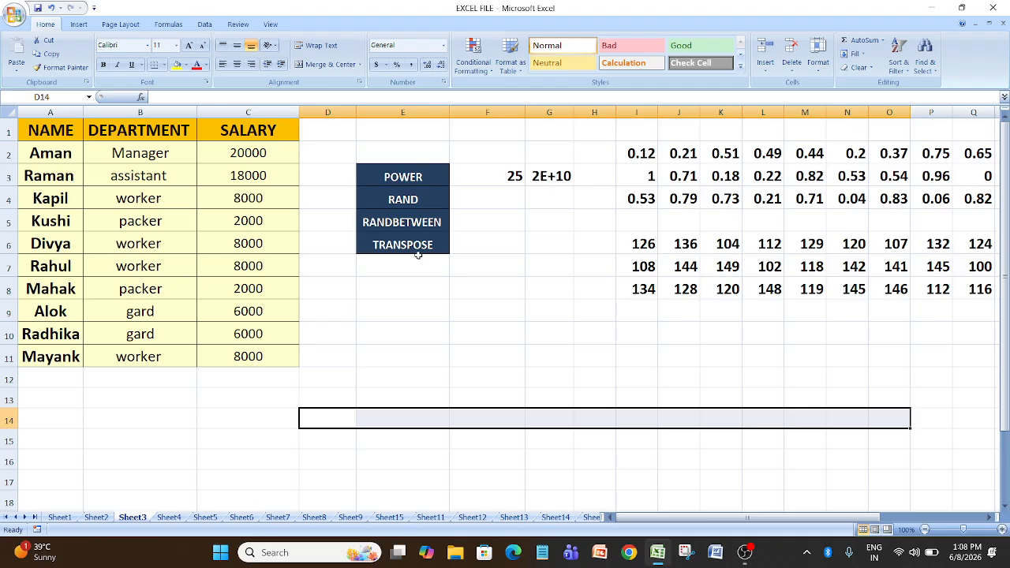
Try to enter the formula =TRANSPOSE(A1:C11) in the single cell D13
{"action": "scroll", "coordinate": [335, 364], "scroll_direction": "down", "scroll_amount": 4}
{"action": "scroll", "coordinate": [338, 353], "scroll_direction": "up", "scroll_amount": 4}
{"action": "left_click", "coordinate": [270, 394]}
{"action": "left_click", "coordinate": [348, 380]}
{"action": "left_click", "coordinate": [345, 399]}
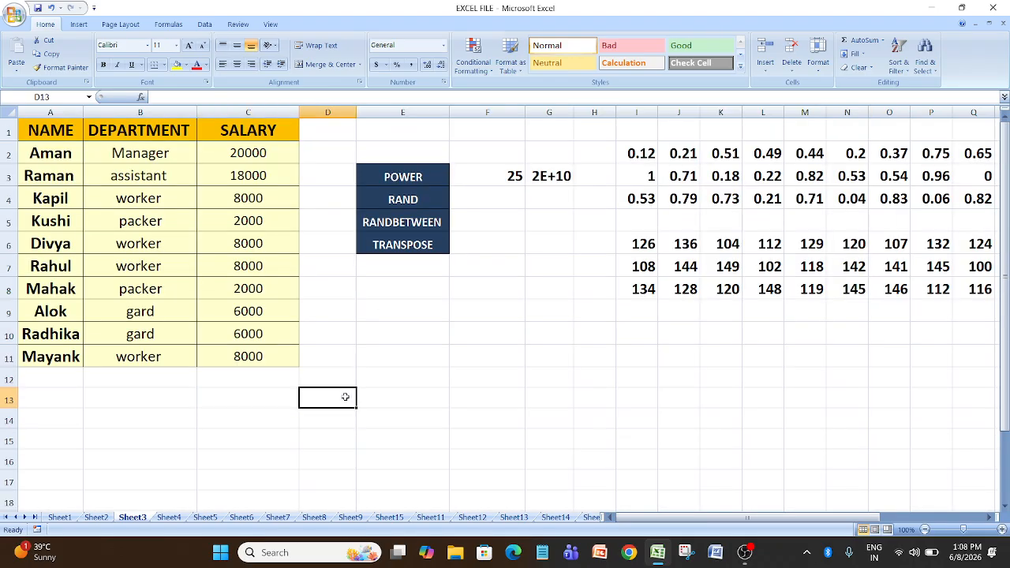
{"action": "type", "text": "="}
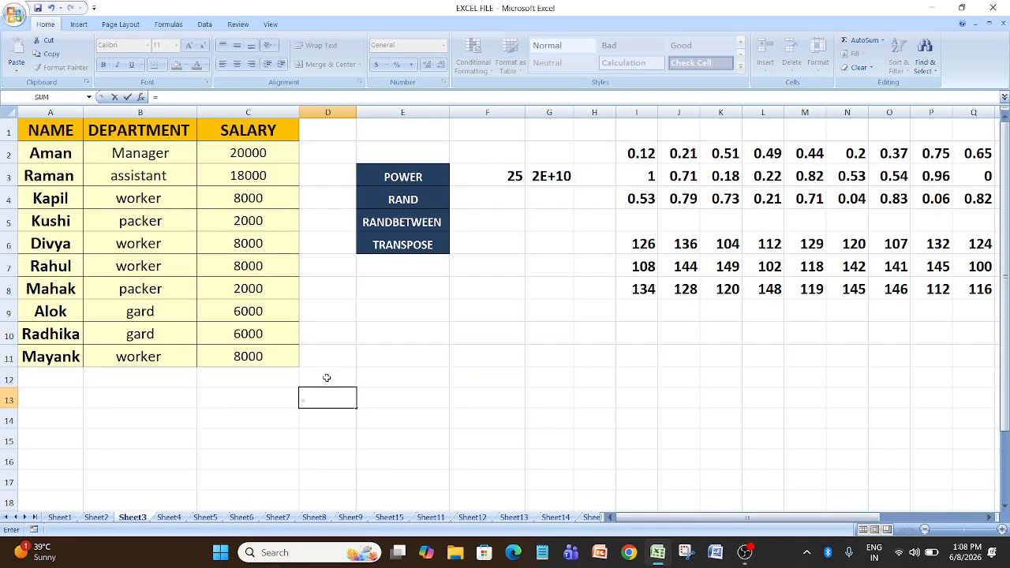
{"action": "type", "text": "tran"}
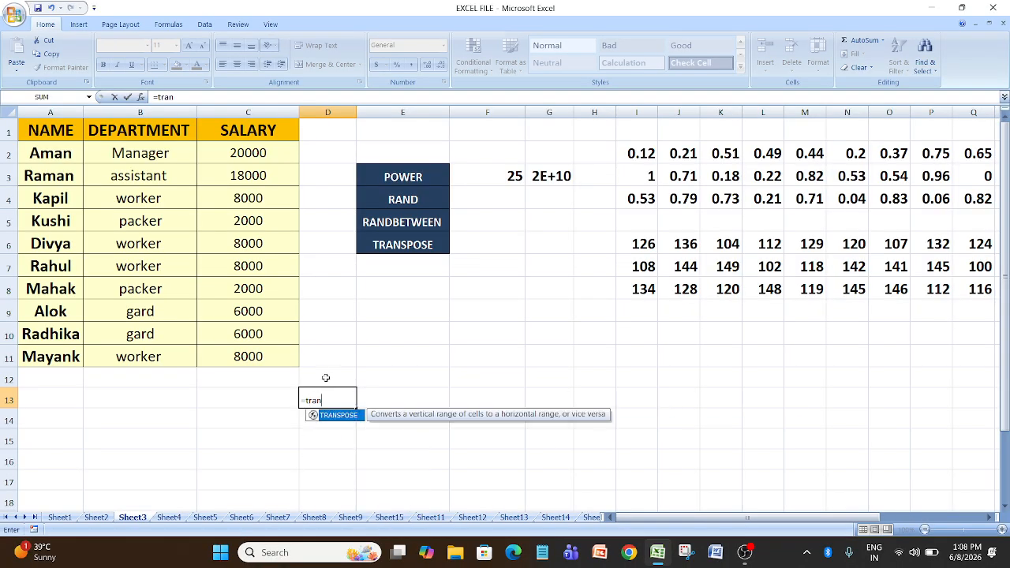
{"action": "type", "text": "spose"}
{"action": "key", "text": "Tab"}
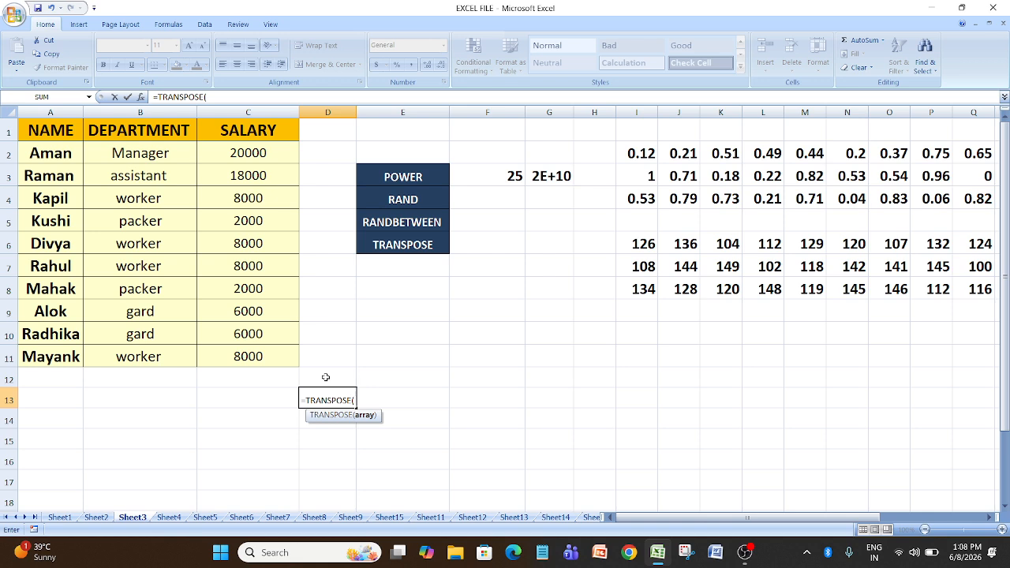
{"action": "left_click_drag", "start_coordinate": [36, 127], "coordinate": [275, 356]}
{"action": "type", "text": ")"}
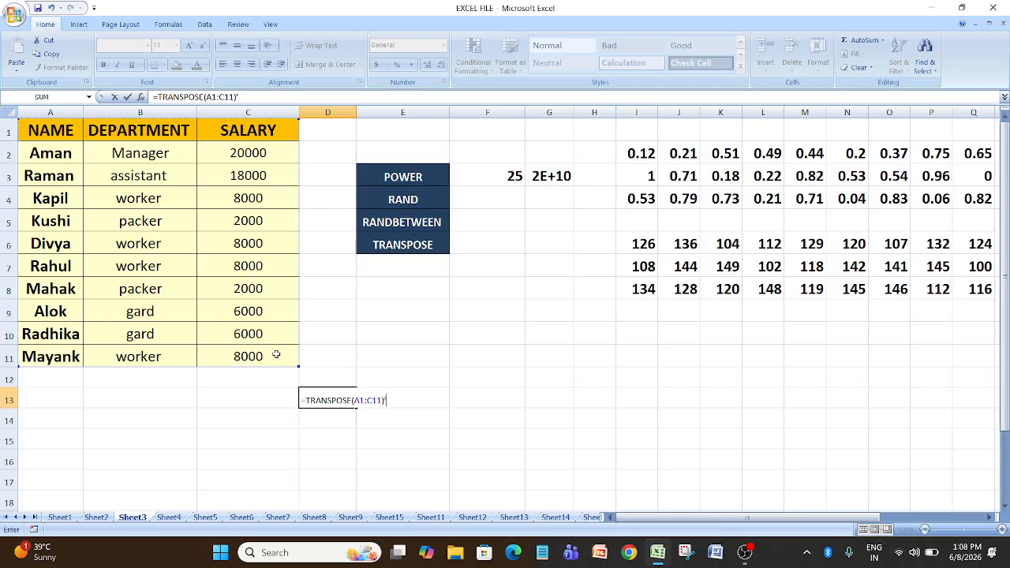
{"action": "key", "text": "Return"}
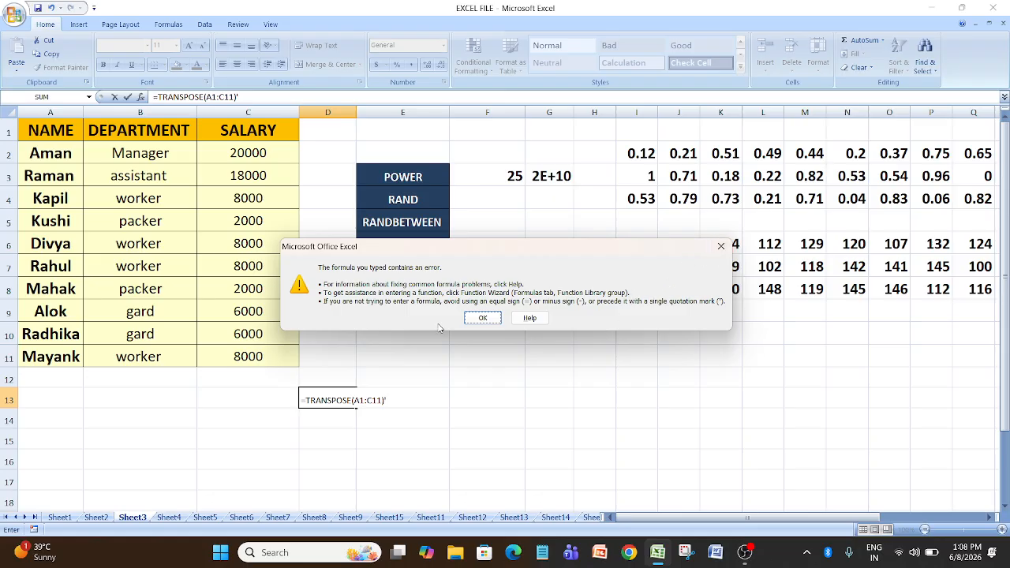
{"action": "left_click", "coordinate": [482, 318]}
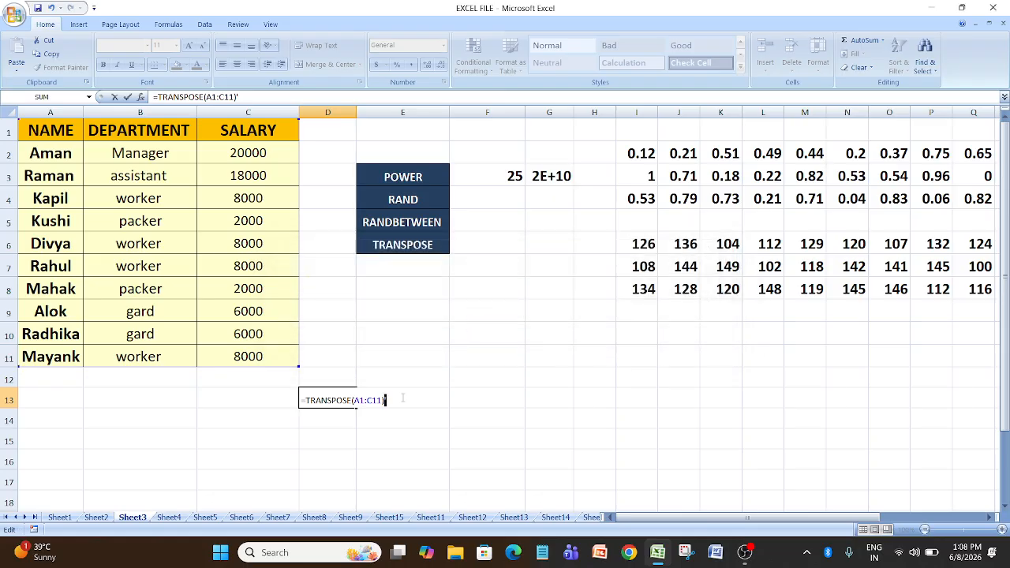
Erase the TRANSPOSE formula from cell D13 and leave the cell empty
{"action": "key", "text": "BackSpace"}
{"action": "key", "text": "BackSpace"}
{"action": "key", "text": "BackSpace"}
{"action": "key", "text": "BackSpace"}
{"action": "key", "text": "BackSpace"}
{"action": "key", "text": "BackSpace"}
{"action": "key", "text": "BackSpace"}
{"action": "key", "text": "BackSpace"}
{"action": "key", "text": "BackSpace"}
{"action": "key", "text": "BackSpace"}
{"action": "key", "text": "BackSpace"}
{"action": "key", "text": "BackSpace"}
{"action": "key", "text": "BackSpace"}
{"action": "key", "text": "BackSpace"}
{"action": "key", "text": "BackSpace"}
{"action": "key", "text": "BackSpace"}
{"action": "key", "text": "BackSpace"}
{"action": "key", "text": "BackSpace"}
{"action": "key", "text": "Return"}
{"action": "key", "text": "Return"}
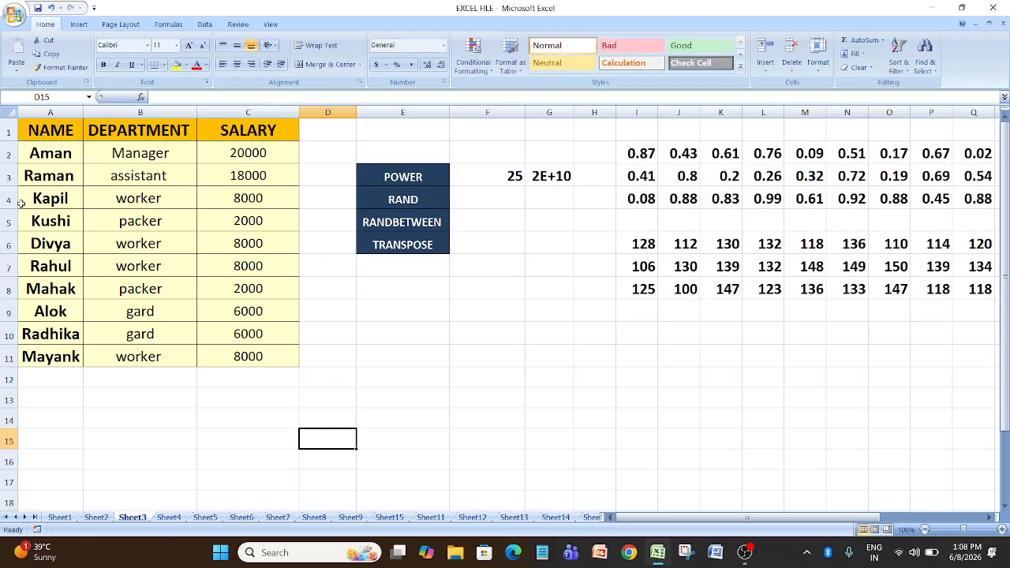
Highlight the table's header row A1:C1 and its NAME entries A1:A11 to compare horizontal and vertical layout
{"action": "left_click_drag", "start_coordinate": [29, 129], "coordinate": [222, 138]}
{"action": "left_click_drag", "start_coordinate": [28, 130], "coordinate": [65, 355]}
{"action": "left_click", "coordinate": [79, 413]}
{"action": "left_click_drag", "start_coordinate": [32, 140], "coordinate": [305, 124]}
{"action": "left_click", "coordinate": [227, 245]}
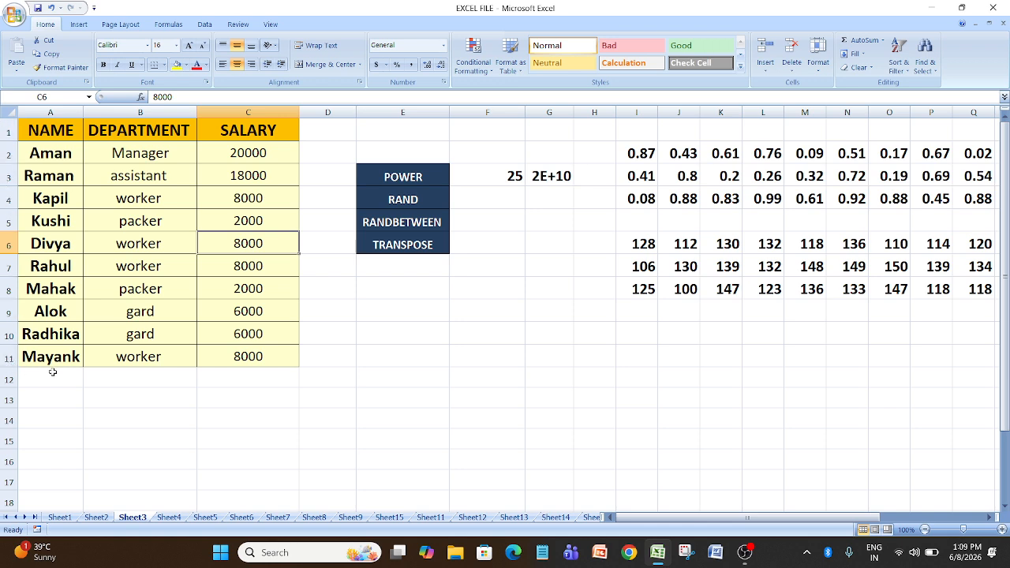
Highlight the table's three columns, NAME, DEPARTMENT and SALARY, one after another
{"action": "left_click", "coordinate": [55, 110]}
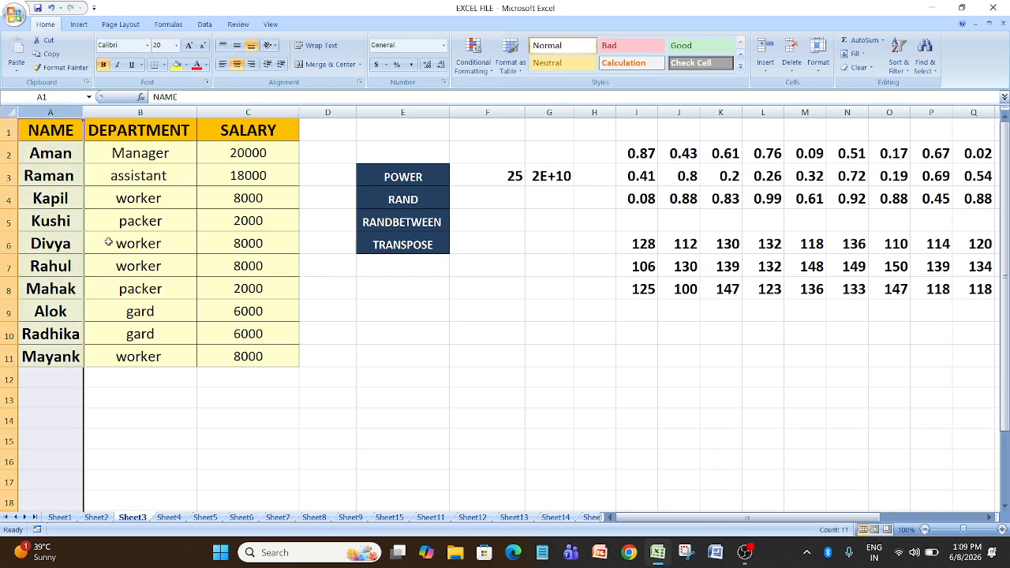
{"action": "left_click", "coordinate": [139, 112]}
{"action": "left_click_drag", "start_coordinate": [240, 175], "coordinate": [262, 259]}
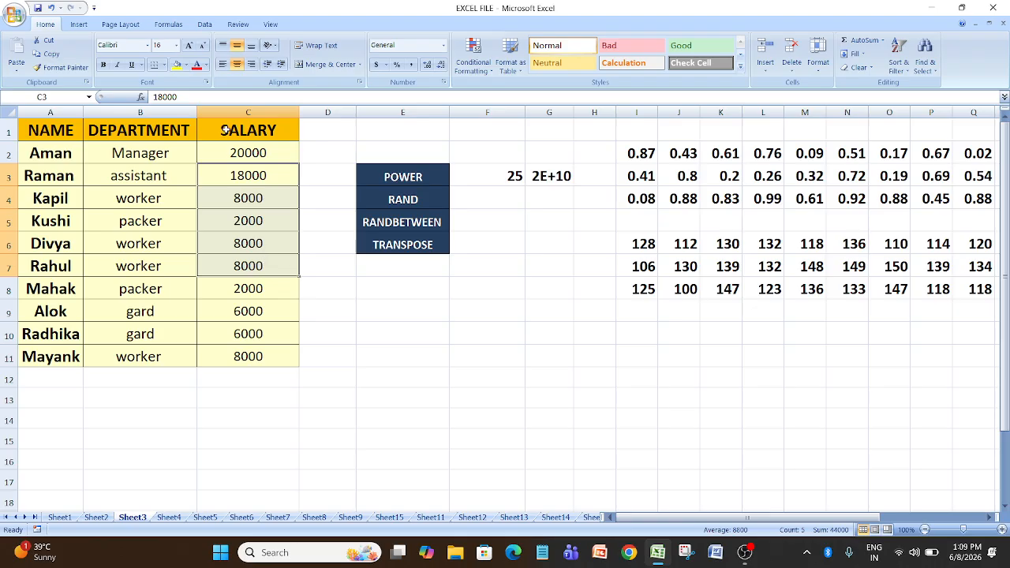
{"action": "left_click_drag", "start_coordinate": [225, 133], "coordinate": [245, 353]}
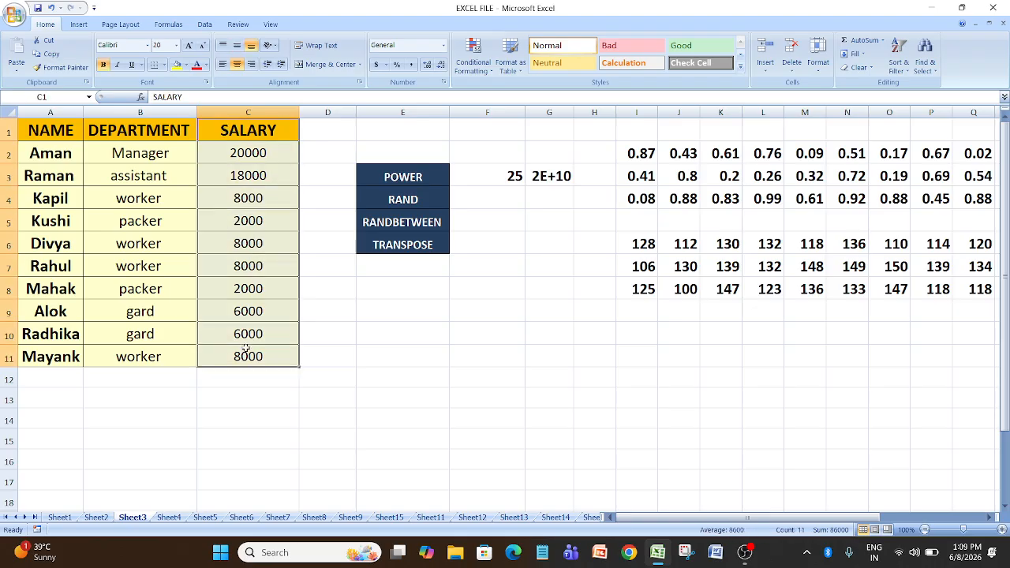
{"action": "left_click", "coordinate": [246, 410]}
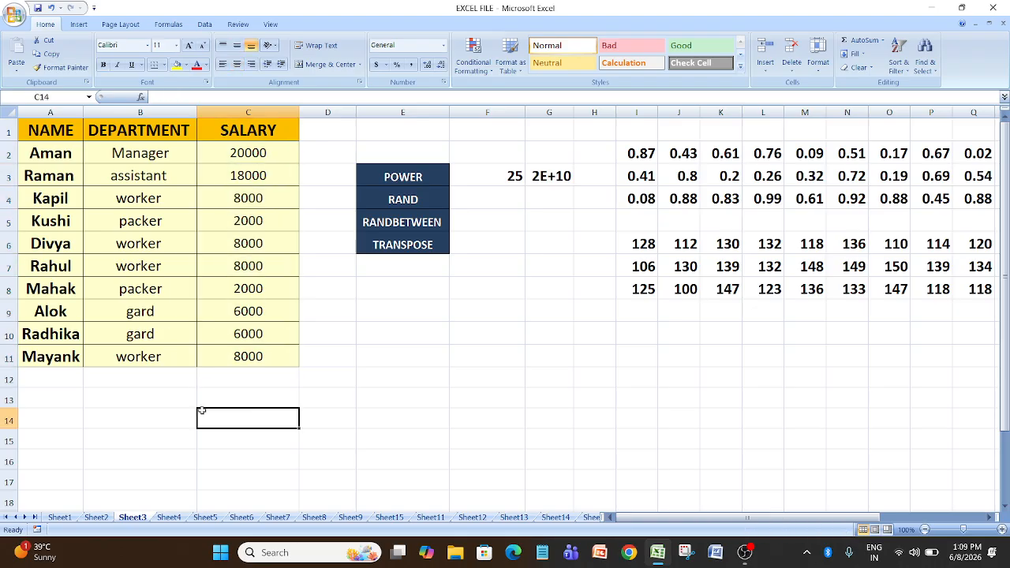
Transpose the employee table into C14:M16 with the array formula =TRANSPOSE(A1:C11)
{"action": "left_click_drag", "start_coordinate": [234, 424], "coordinate": [239, 458]}
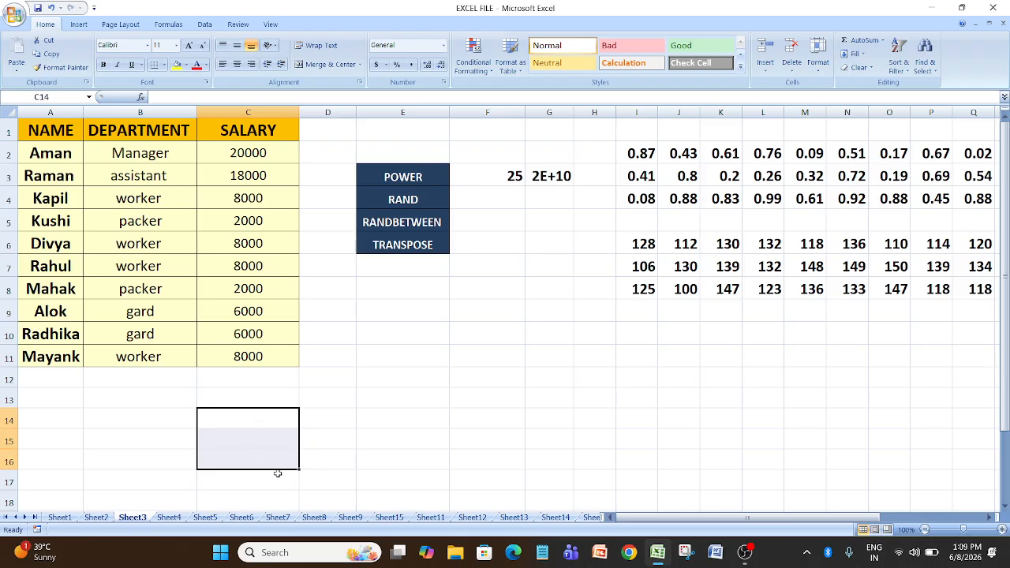
{"action": "left_click_drag", "start_coordinate": [266, 417], "coordinate": [475, 461]}
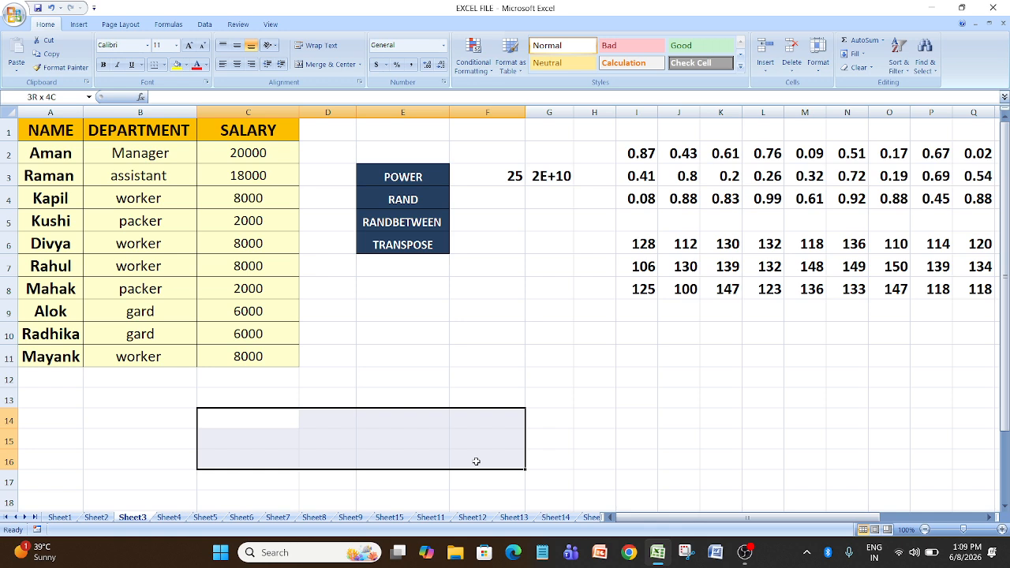
{"action": "left_click_drag", "start_coordinate": [476, 461], "coordinate": [815, 465]}
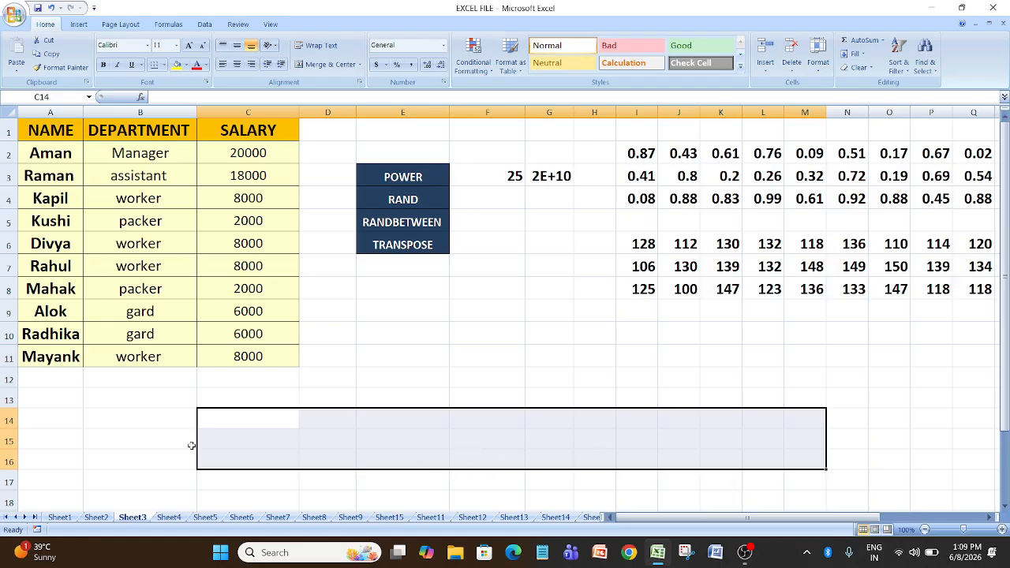
{"action": "type", "text": "="}
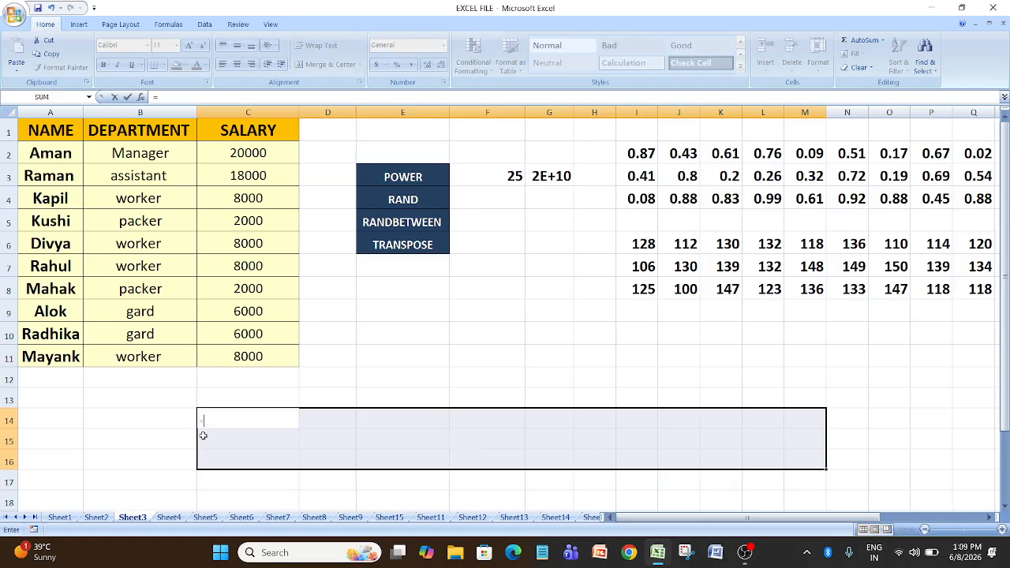
{"action": "type", "text": "t"}
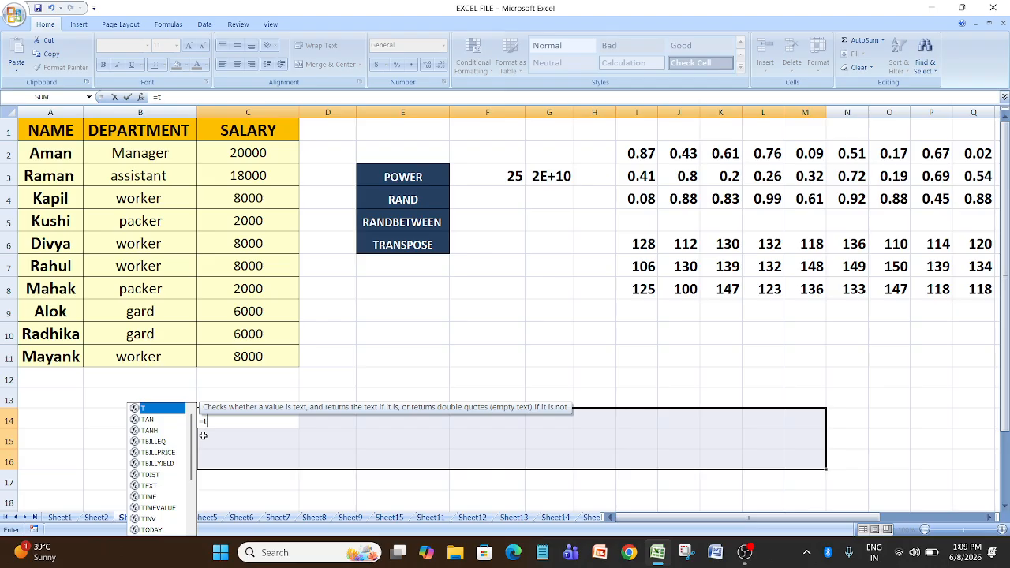
{"action": "type", "text": "ra"}
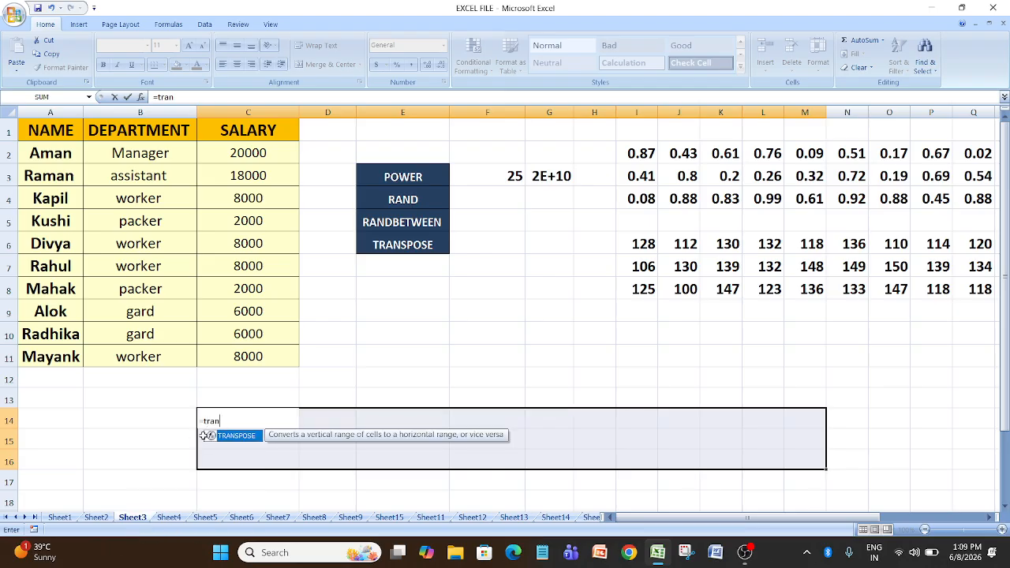
{"action": "type", "text": "n"}
{"action": "key", "text": "Tab"}
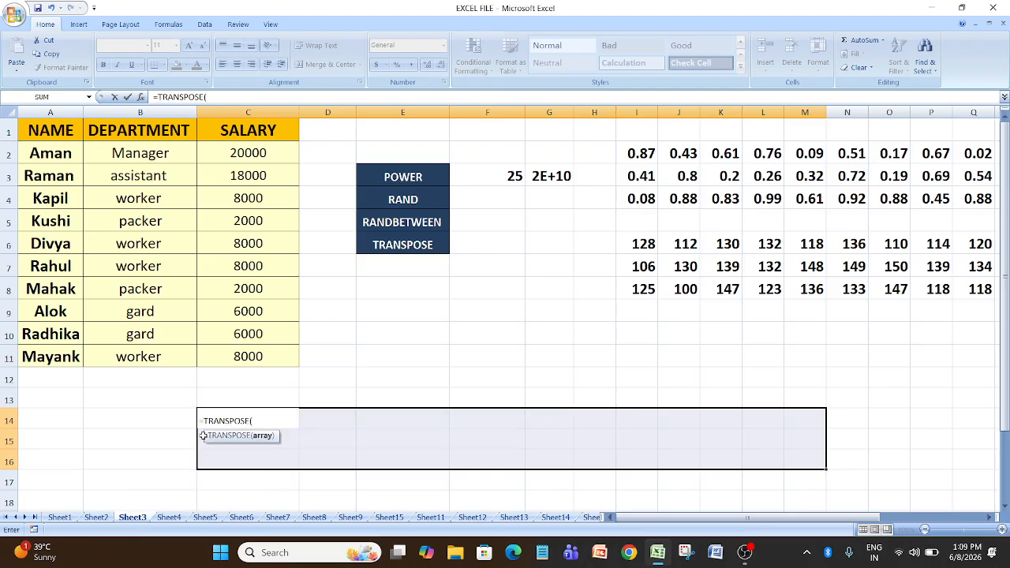
{"action": "left_click_drag", "start_coordinate": [57, 126], "coordinate": [261, 347]}
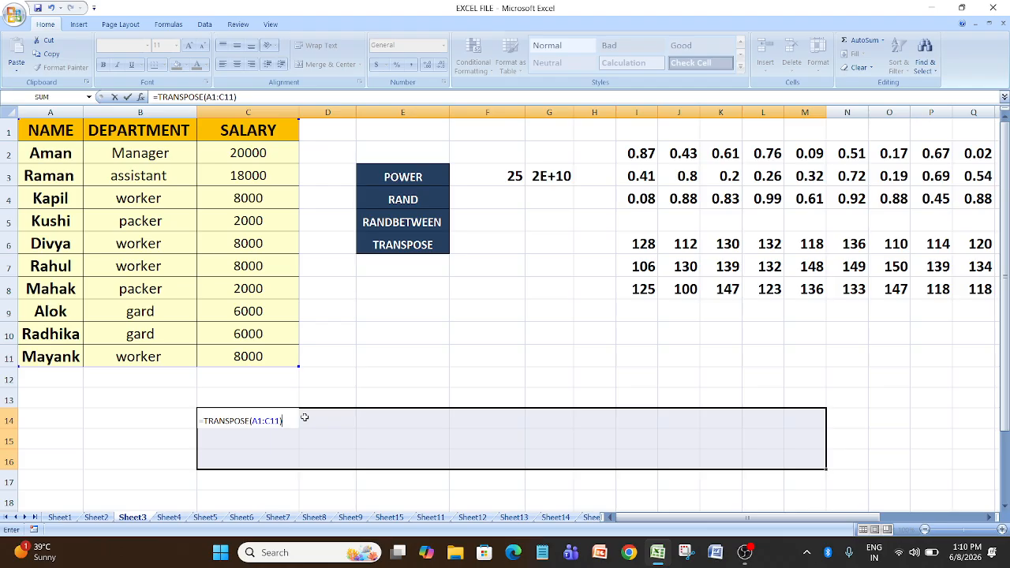
{"action": "key", "text": "ctrl+shift+Return"}
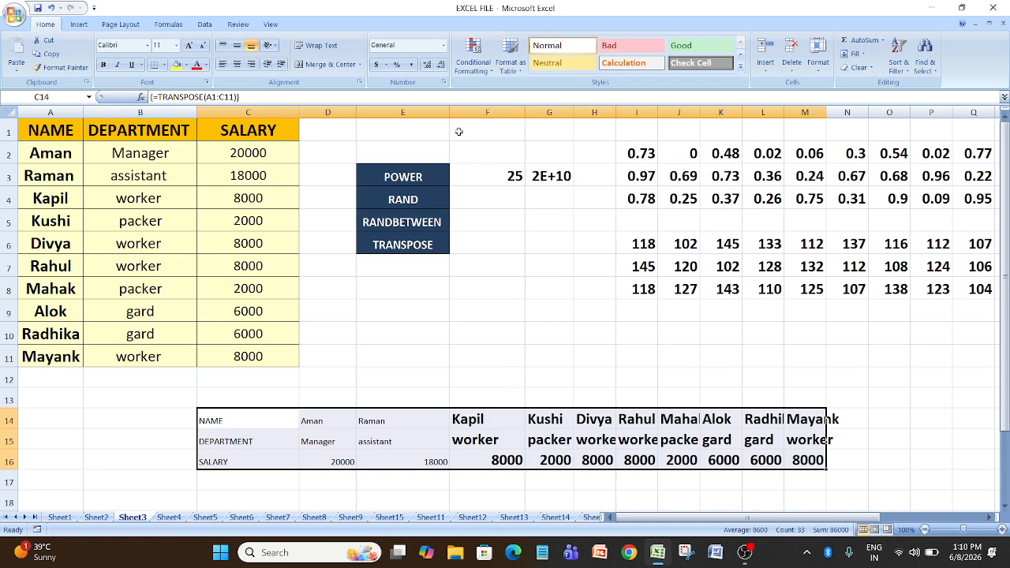
Widen column E and give columns F to M one equal, larger width that fits the transposed entries
{"action": "left_click_drag", "start_coordinate": [449, 112], "coordinate": [464, 111]}
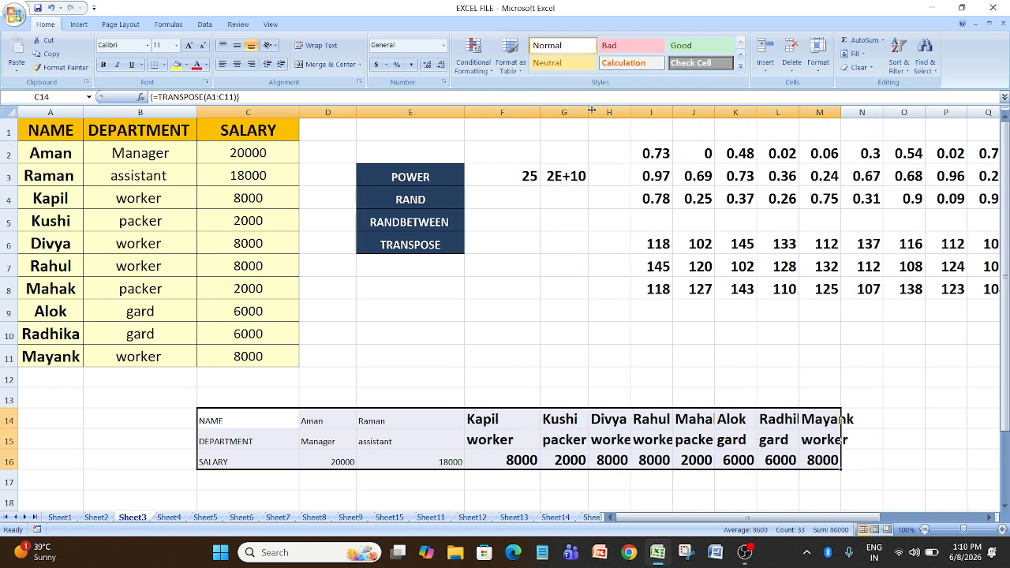
{"action": "left_click_drag", "start_coordinate": [590, 111], "coordinate": [673, 111]}
{"action": "left_click_drag", "start_coordinate": [754, 111], "coordinate": [775, 112]}
{"action": "left_click_drag", "start_coordinate": [859, 111], "coordinate": [956, 111]}
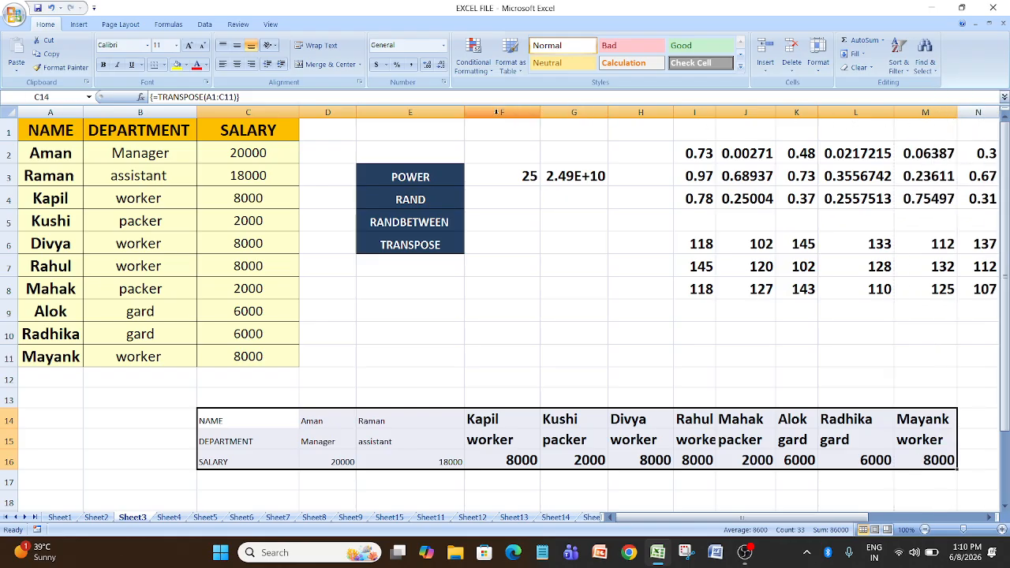
{"action": "left_click_drag", "start_coordinate": [489, 112], "coordinate": [939, 111]}
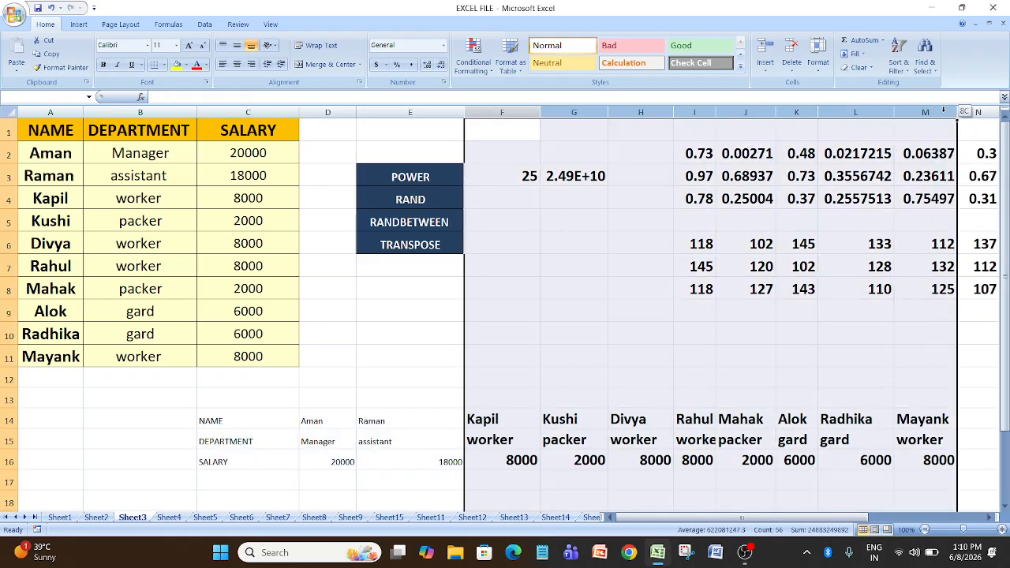
{"action": "left_click_drag", "start_coordinate": [608, 112], "coordinate": [632, 126]}
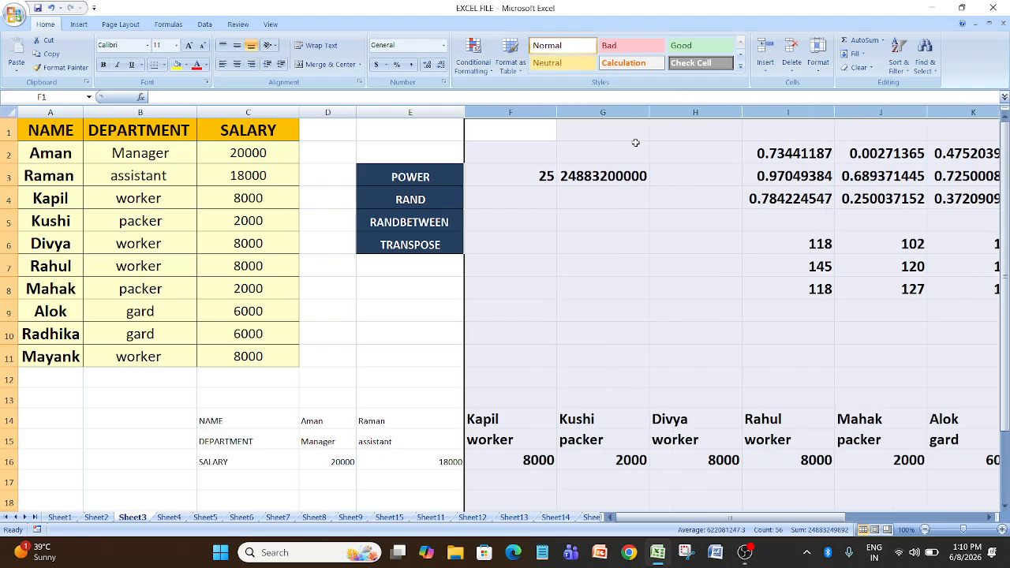
Copy the bold 18-point formatting of F14 onto C14:E16 and widen column D so the Manager entry fits
{"action": "left_click", "coordinate": [513, 426]}
{"action": "left_click", "coordinate": [393, 418]}
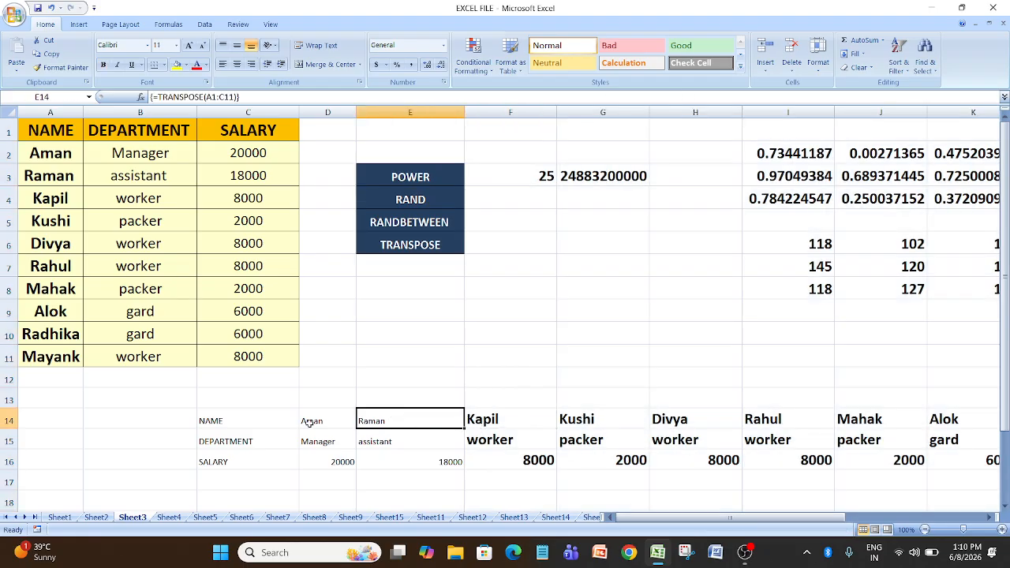
{"action": "left_click", "coordinate": [483, 421]}
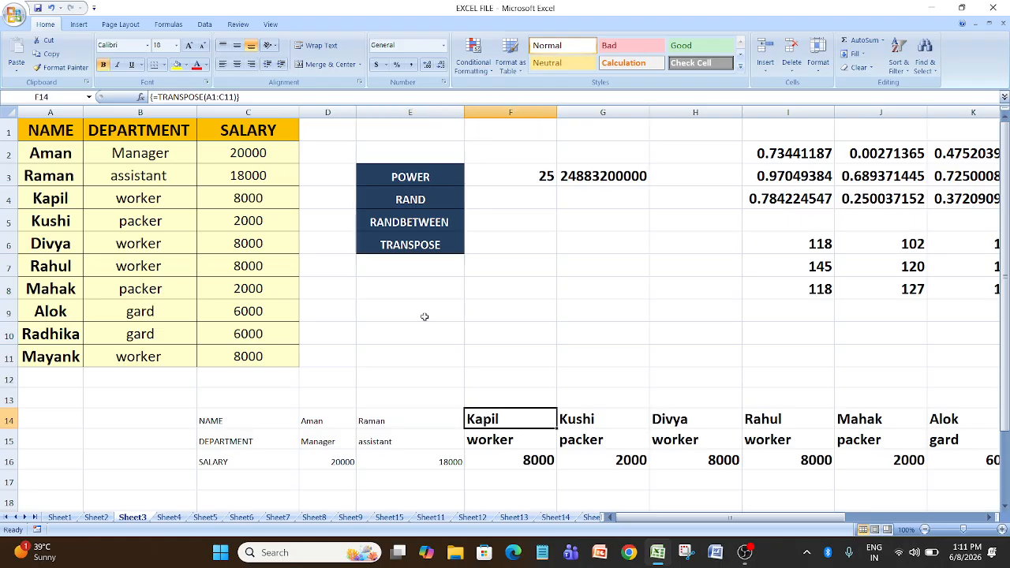
{"action": "left_click", "coordinate": [65, 67]}
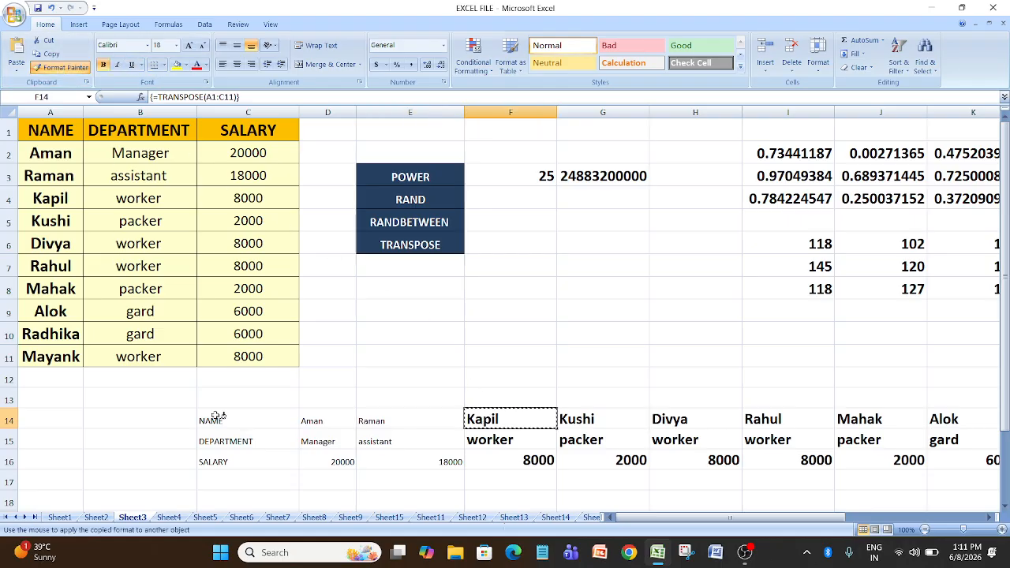
{"action": "mouse_move", "coordinate": [227, 422]}
{"action": "left_mouse_down"}
{"action": "mouse_move", "coordinate": [367, 476]}
{"action": "mouse_move", "coordinate": [410, 465]}
{"action": "left_mouse_up"}
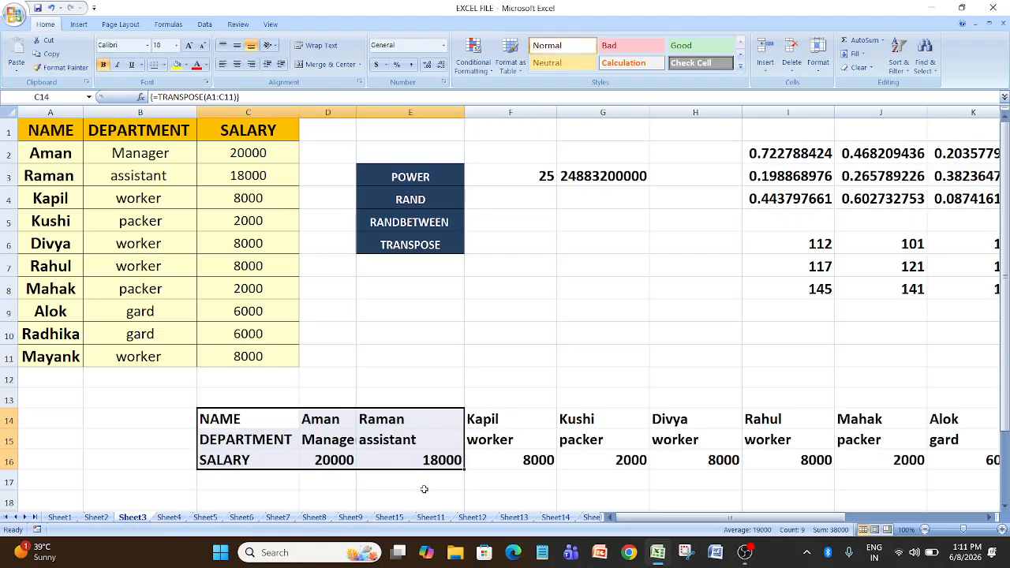
{"action": "left_click", "coordinate": [423, 485]}
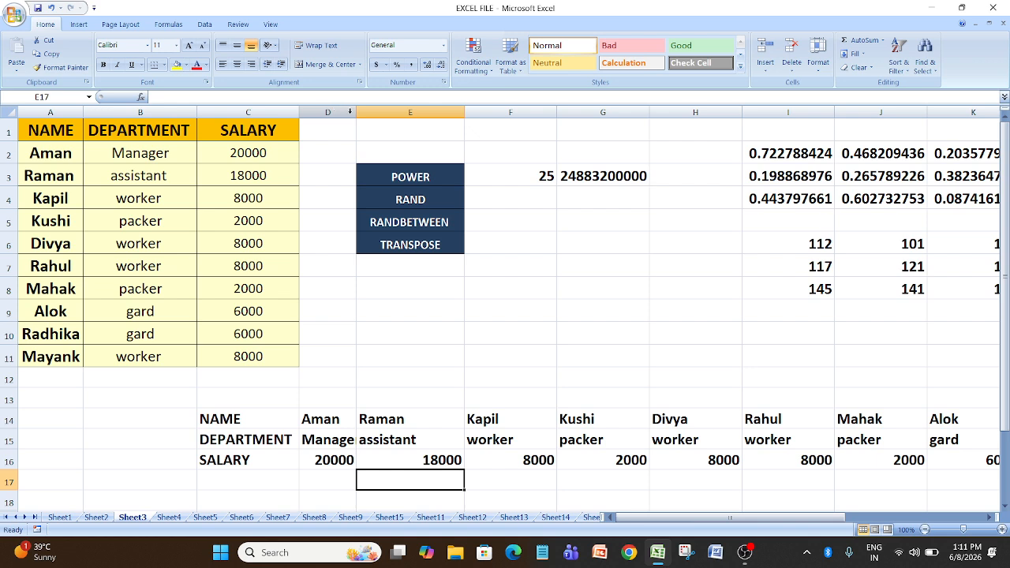
{"action": "left_click_drag", "start_coordinate": [355, 111], "coordinate": [386, 111]}
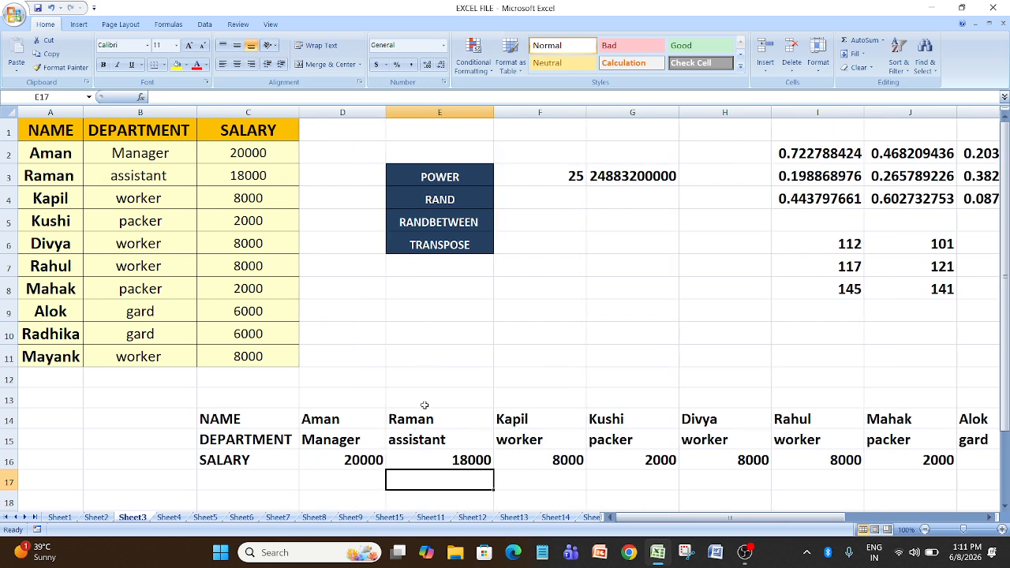
{"action": "left_click", "coordinate": [286, 477]}
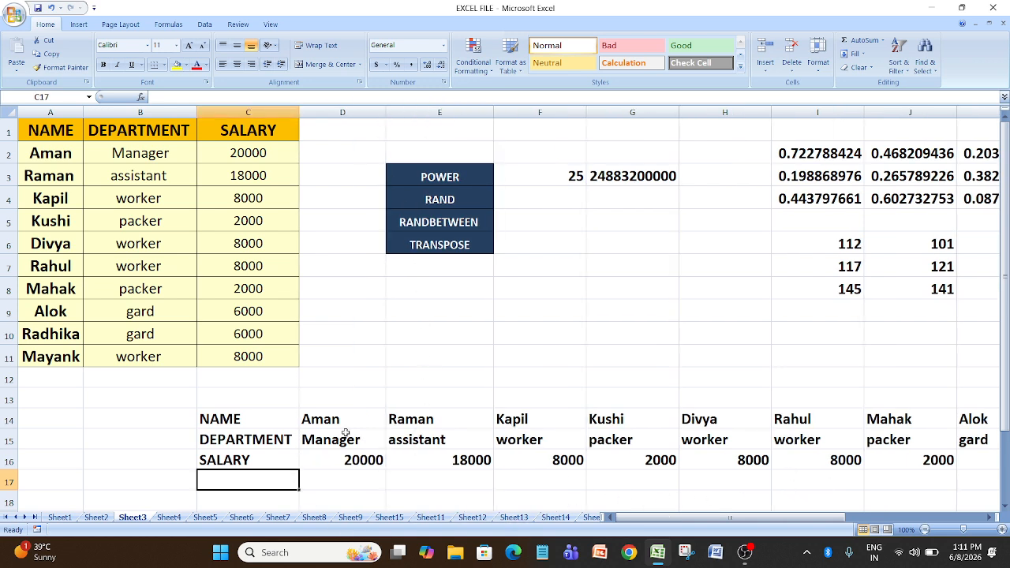
Highlight the transposed table from C14 onward and its NAME, DEPARTMENT and SALARY rows one after another
{"action": "left_click_drag", "start_coordinate": [216, 422], "coordinate": [989, 458]}
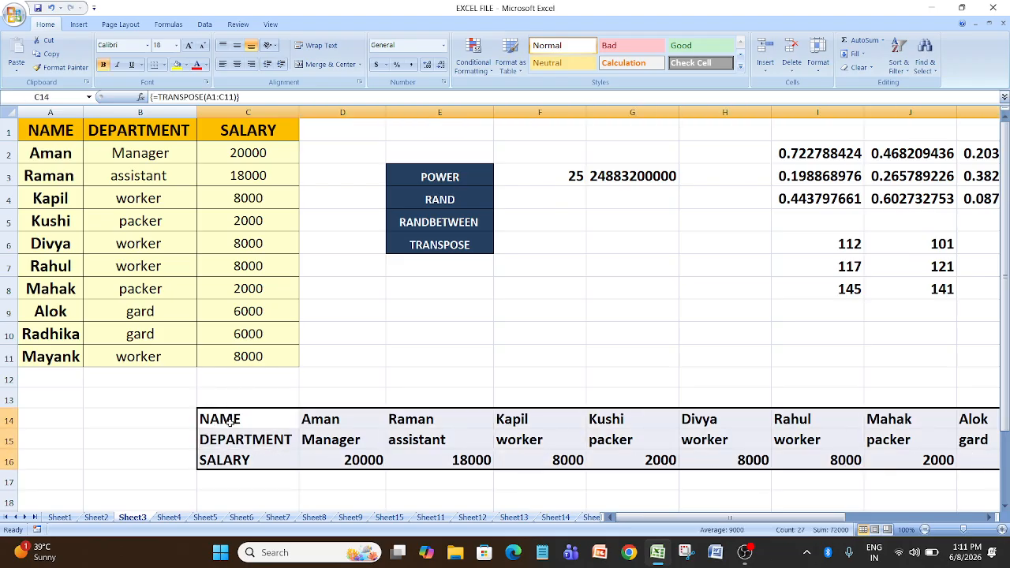
{"action": "left_click_drag", "start_coordinate": [223, 423], "coordinate": [761, 426]}
{"action": "left_click_drag", "start_coordinate": [231, 437], "coordinate": [918, 417]}
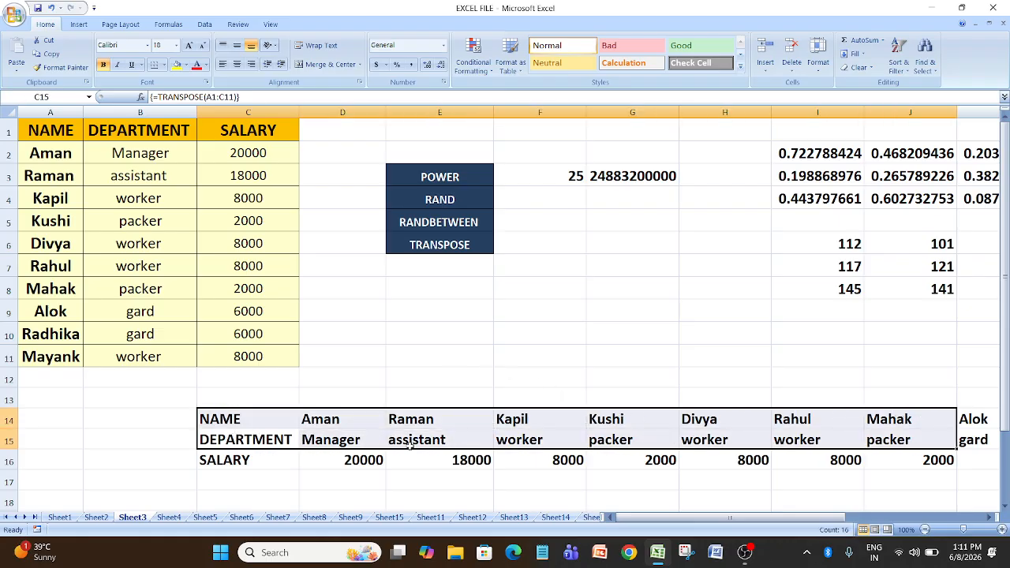
{"action": "left_click_drag", "start_coordinate": [260, 460], "coordinate": [997, 453]}
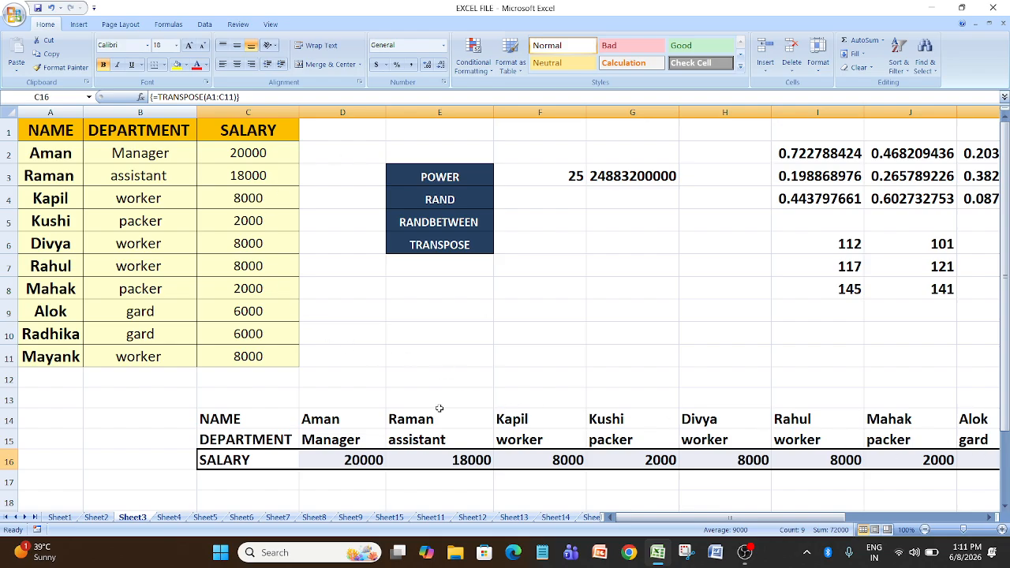
{"action": "scroll", "coordinate": [439, 408], "scroll_direction": "down", "scroll_amount": 4}
{"action": "scroll", "coordinate": [418, 334], "scroll_direction": "up", "scroll_amount": 4}
{"action": "scroll", "coordinate": [419, 333], "scroll_direction": "down", "scroll_amount": 4}
{"action": "left_click", "coordinate": [180, 279]}
{"action": "left_click", "coordinate": [253, 271]}
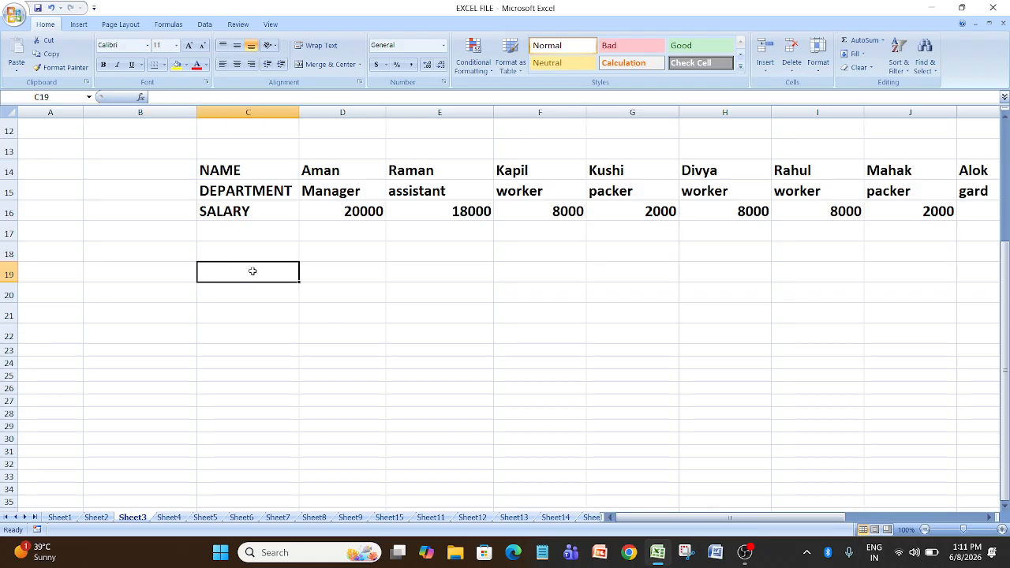
{"action": "left_click_drag", "start_coordinate": [251, 274], "coordinate": [248, 317]}
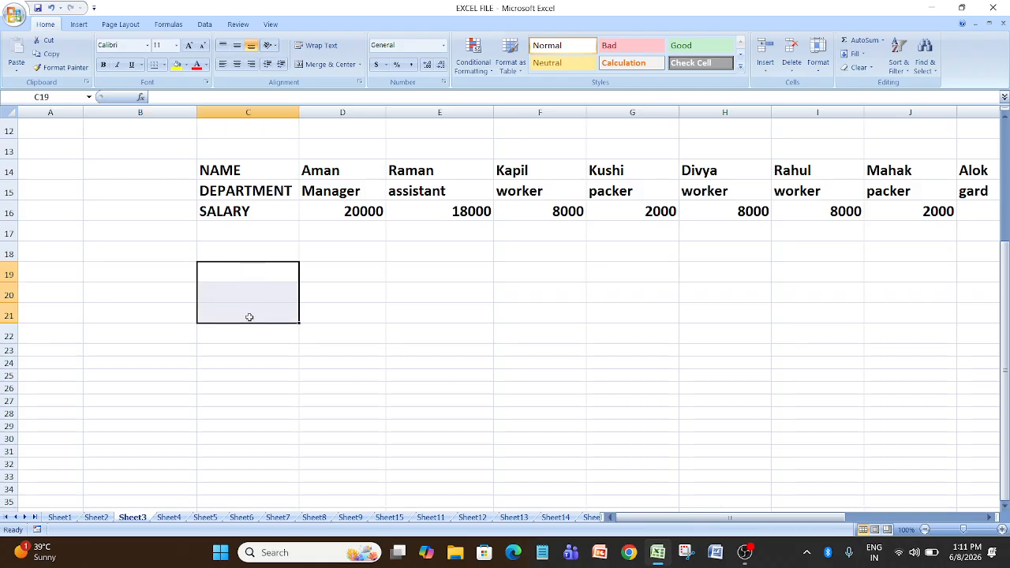
{"action": "left_click", "coordinate": [257, 269]}
{"action": "left_click_drag", "start_coordinate": [256, 270], "coordinate": [622, 321]}
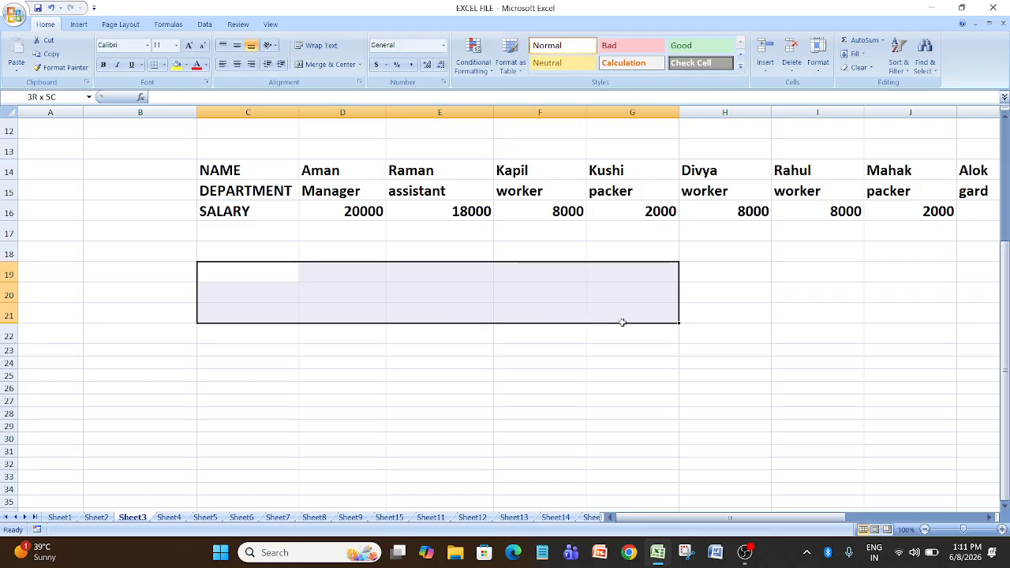
{"action": "left_click_drag", "start_coordinate": [622, 322], "coordinate": [930, 319]}
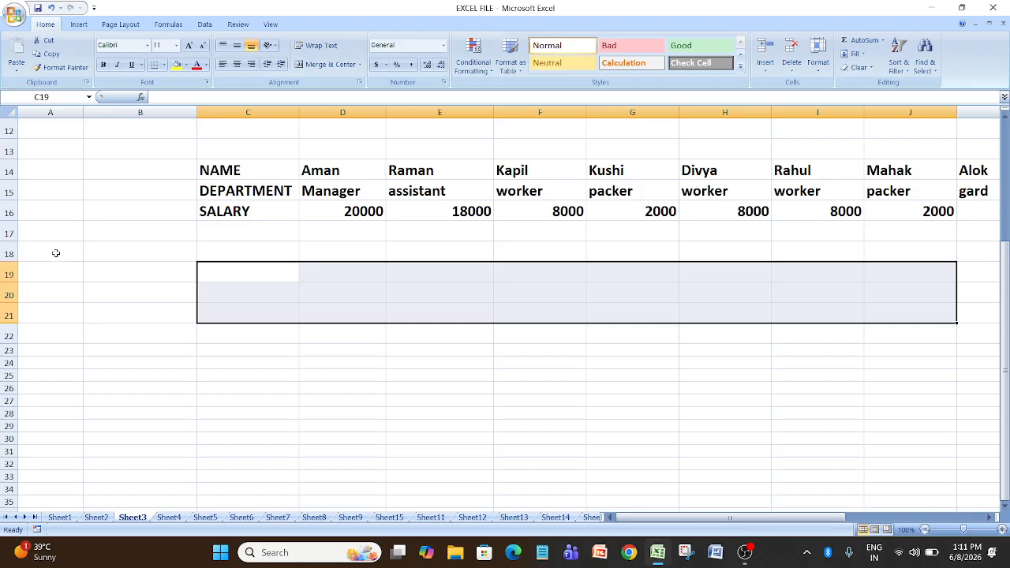
{"action": "left_click_drag", "start_coordinate": [57, 272], "coordinate": [849, 314]}
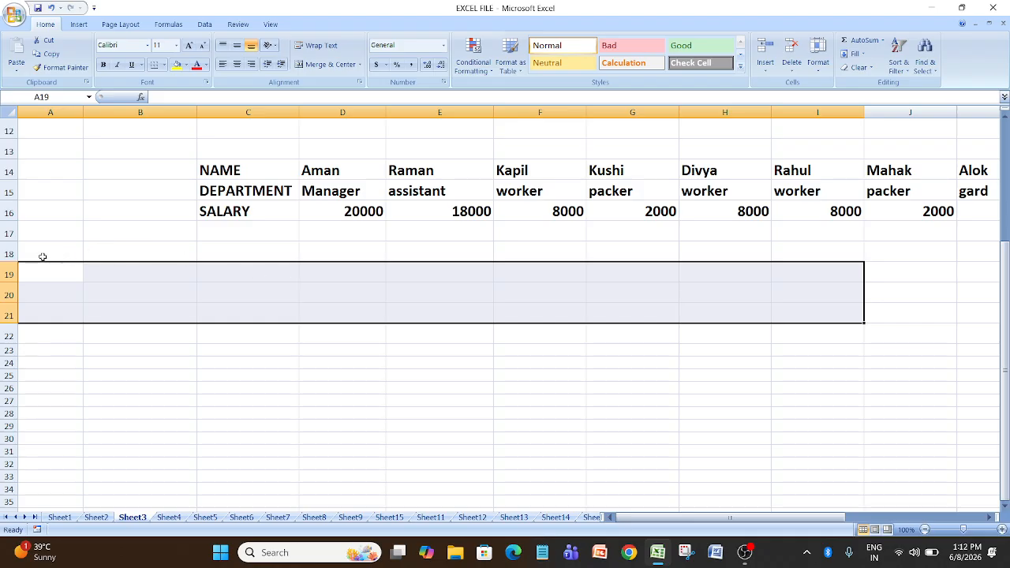
{"action": "left_click_drag", "start_coordinate": [40, 270], "coordinate": [680, 339]}
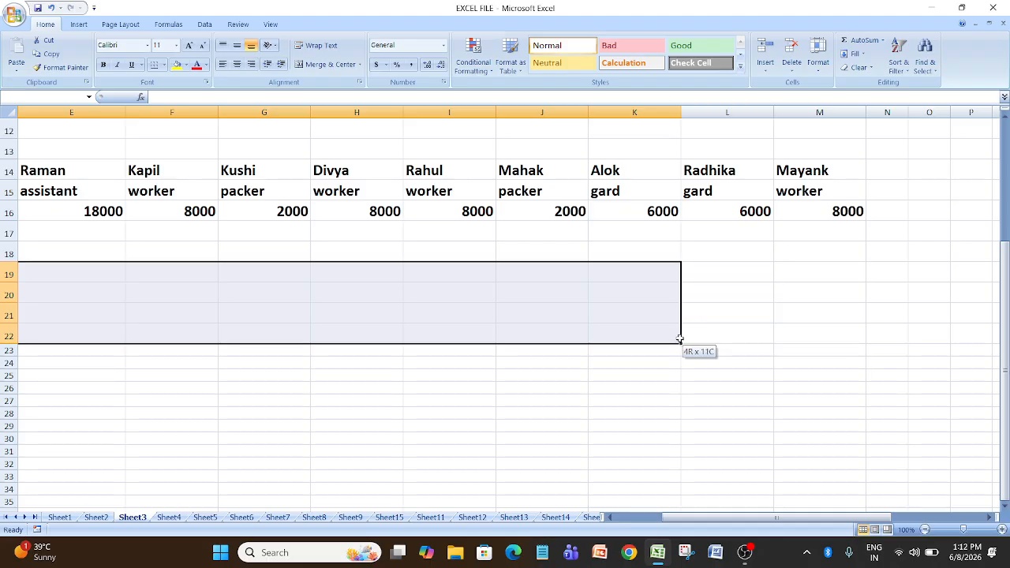
{"action": "mouse_move", "coordinate": [679, 339]}
{"action": "left_mouse_down"}
{"action": "mouse_move", "coordinate": [692, 352]}
{"action": "mouse_move", "coordinate": [664, 348]}
{"action": "left_mouse_up"}
{"action": "left_click", "coordinate": [669, 352]}
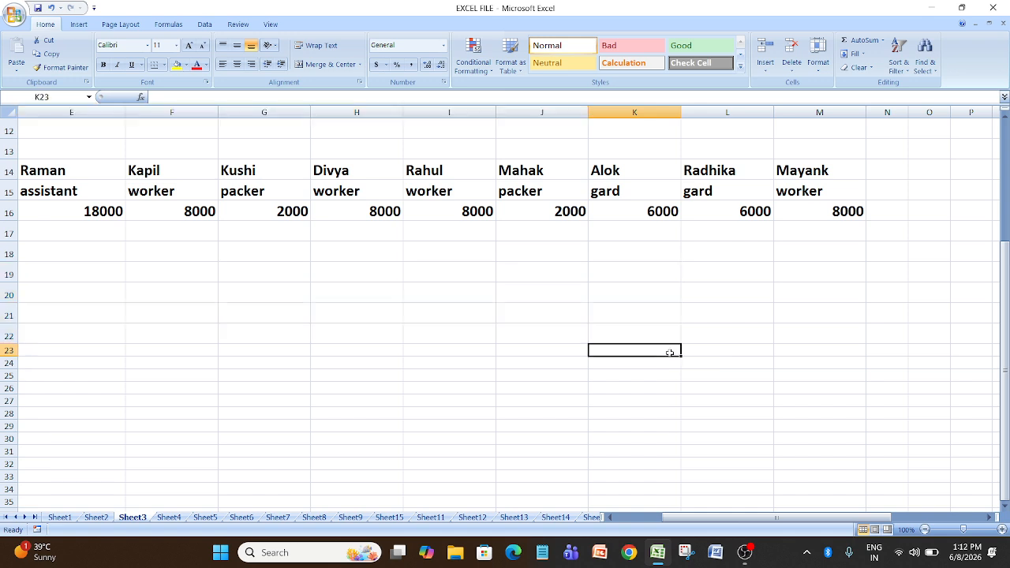
Transpose the employee table a second time into A19:K21 with the array formula =TRANSPOSE(A1:C11)
{"action": "left_click_drag", "start_coordinate": [733, 517], "coordinate": [667, 520]}
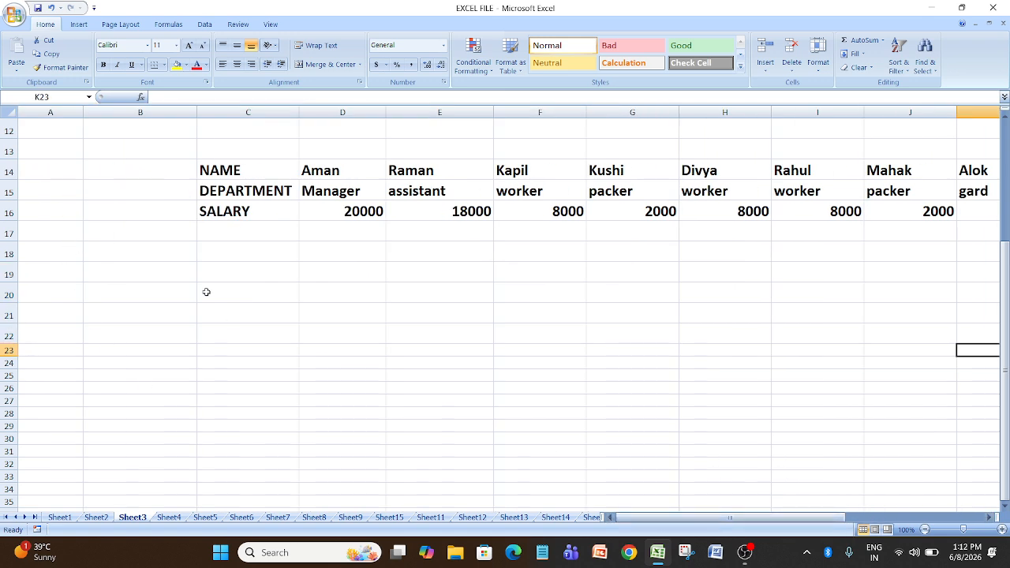
{"action": "left_click", "coordinate": [51, 277]}
{"action": "left_click_drag", "start_coordinate": [51, 277], "coordinate": [911, 314]}
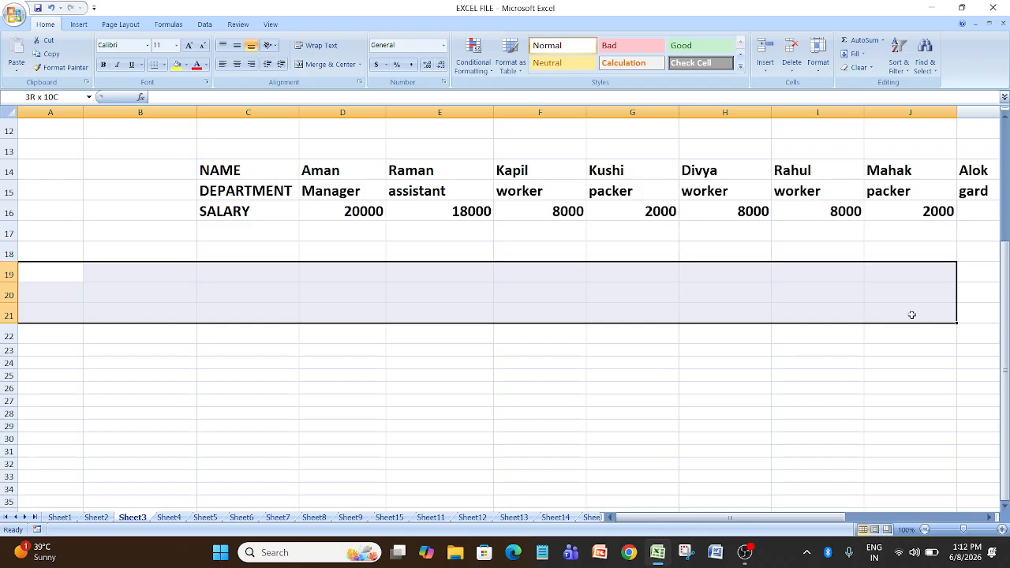
{"action": "left_click_drag", "start_coordinate": [911, 315], "coordinate": [982, 312]}
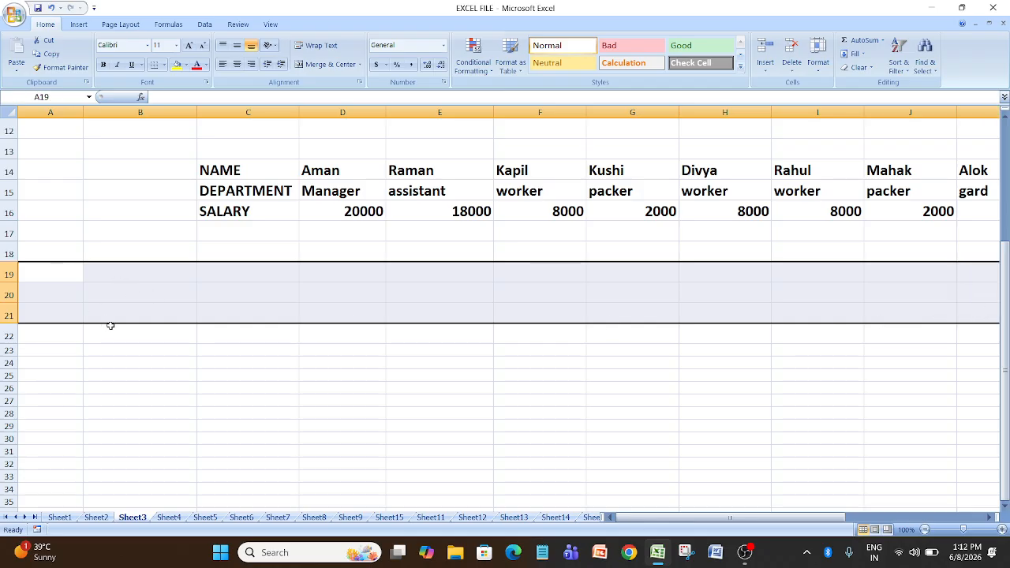
{"action": "type", "text": "=tra"}
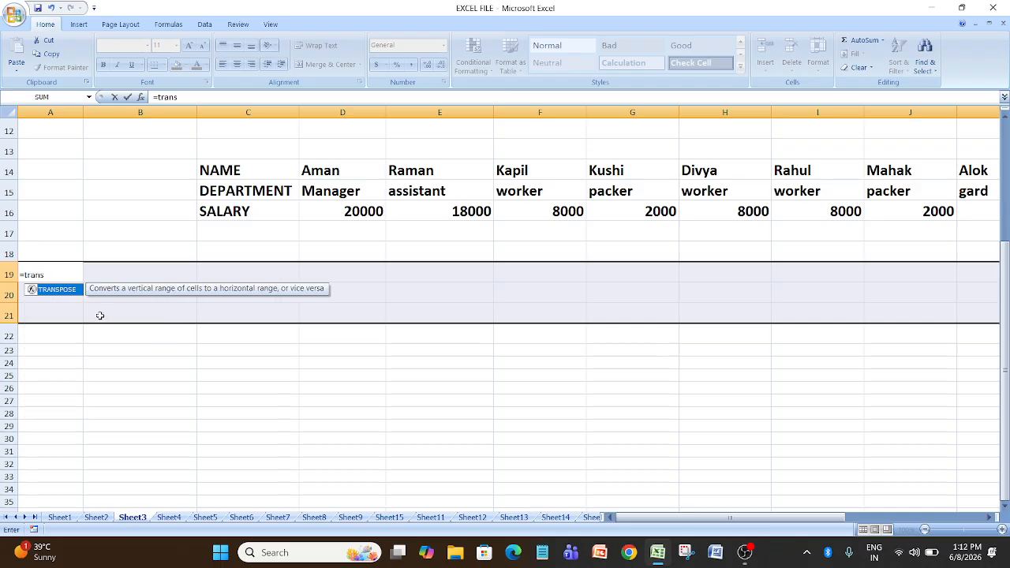
{"action": "type", "text": "ns"}
{"action": "key", "text": "Tab"}
{"action": "scroll", "coordinate": [134, 228], "scroll_direction": "up", "scroll_amount": 4}
{"action": "left_click_drag", "start_coordinate": [58, 126], "coordinate": [270, 347]}
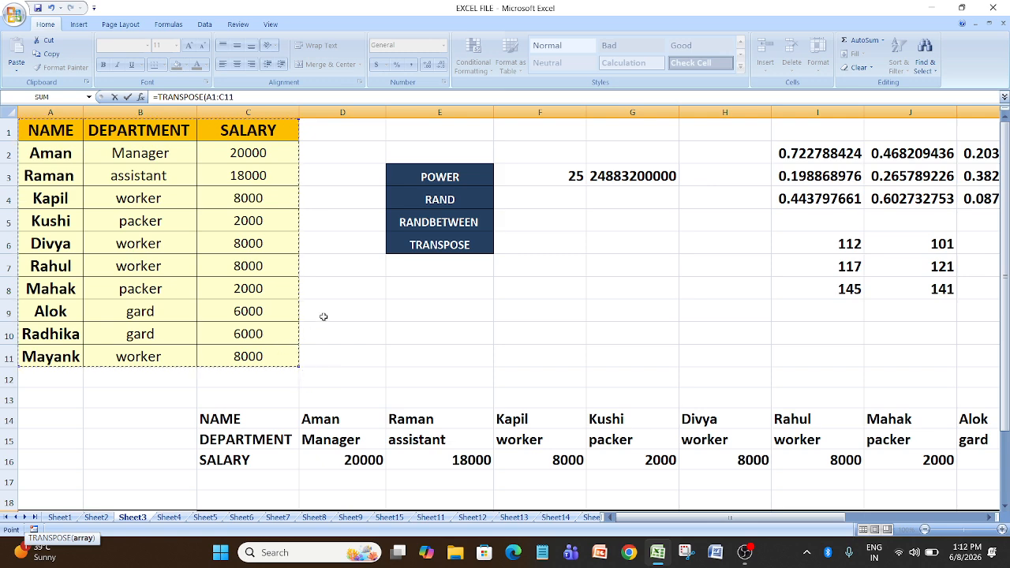
{"action": "scroll", "coordinate": [313, 333], "scroll_direction": "down", "scroll_amount": 4}
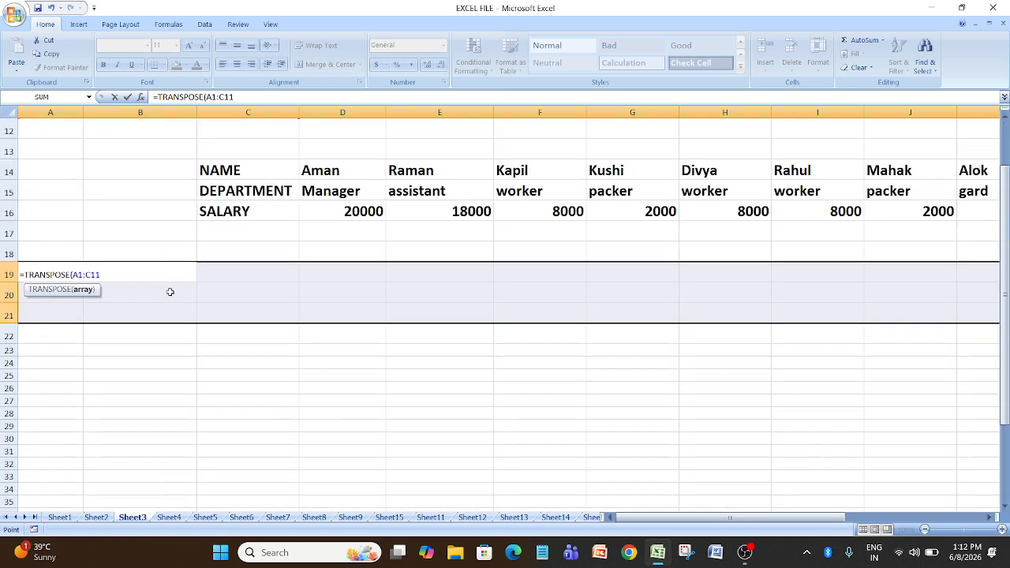
{"action": "type", "text": ")"}
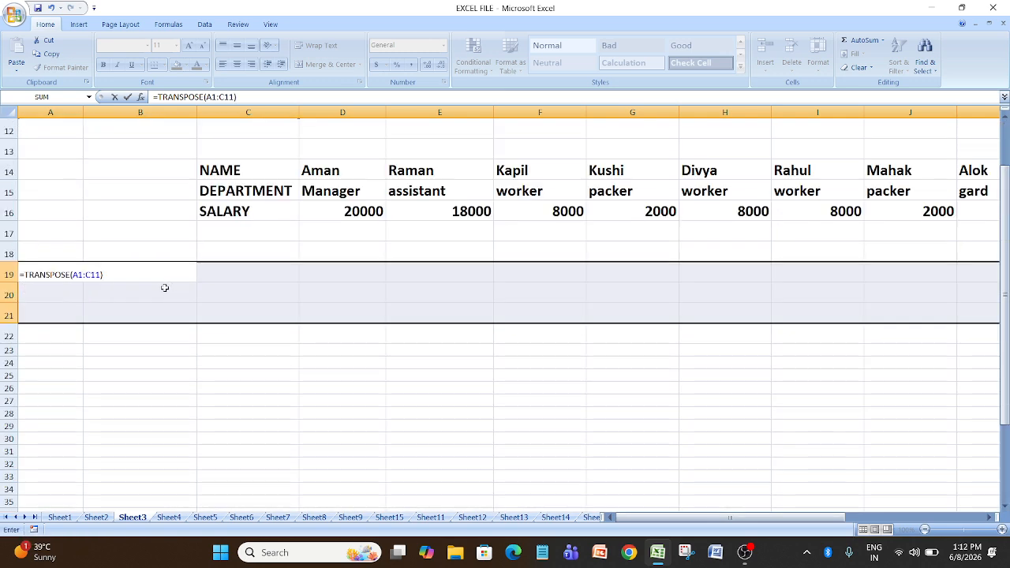
{"action": "key", "text": "ctrl+shift+Return"}
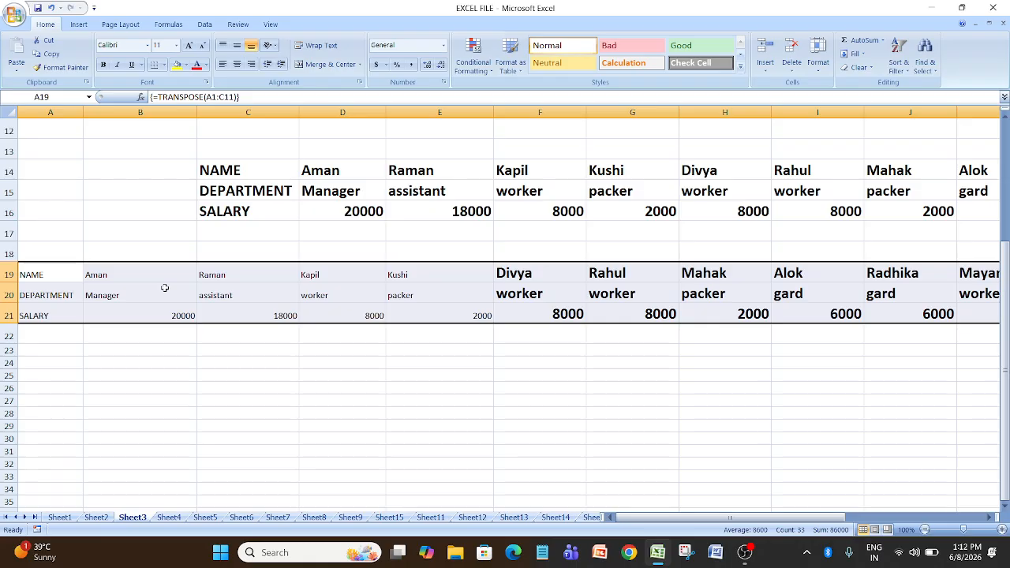
{"action": "scroll", "coordinate": [314, 443], "scroll_direction": "up", "scroll_amount": 4}
{"action": "scroll", "coordinate": [337, 492], "scroll_direction": "down", "scroll_amount": 4}
{"action": "mouse_move", "coordinate": [660, 518]}
{"action": "left_mouse_down"}
{"action": "mouse_move", "coordinate": [763, 530]}
{"action": "mouse_move", "coordinate": [659, 530]}
{"action": "left_mouse_up"}
{"action": "scroll", "coordinate": [524, 380], "scroll_direction": "up", "scroll_amount": 4}
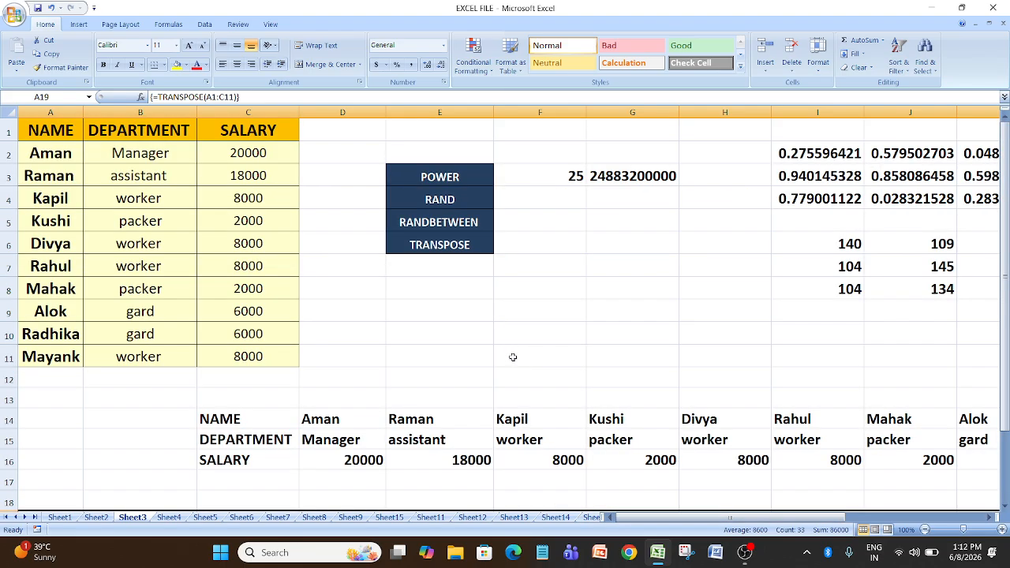